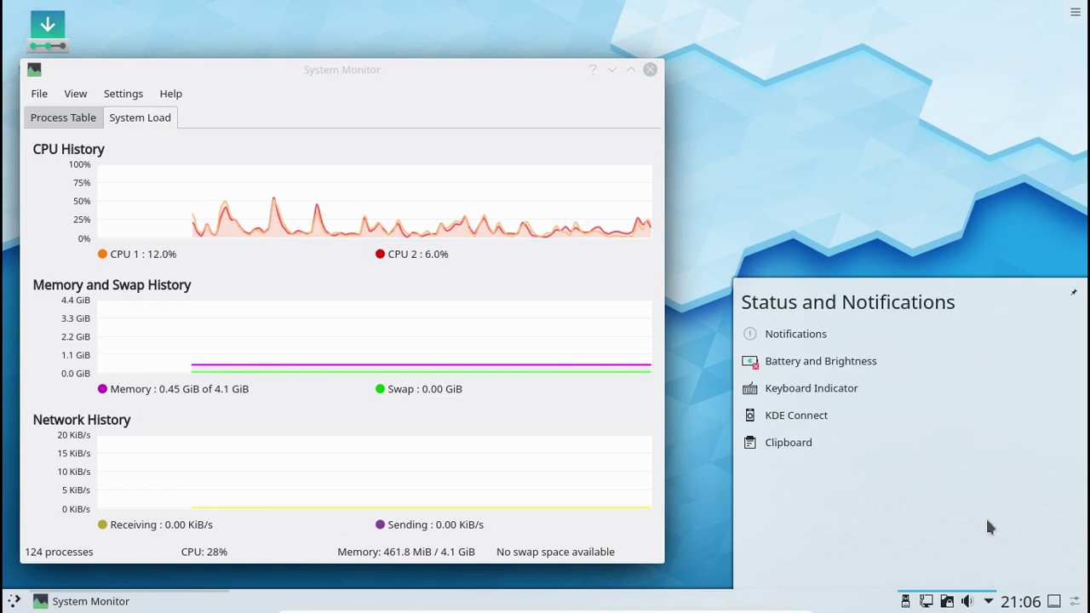
# Step: Turn on Do not disturb for notifications with the duration "Until turned off"
pyautogui.click(960, 341)
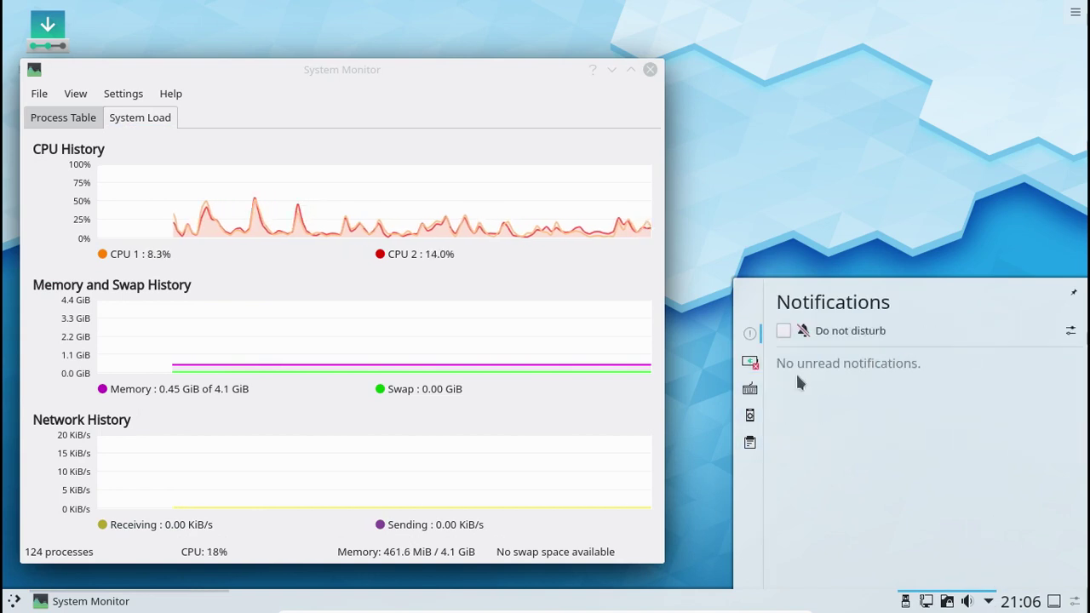
pyautogui.click(797, 332)
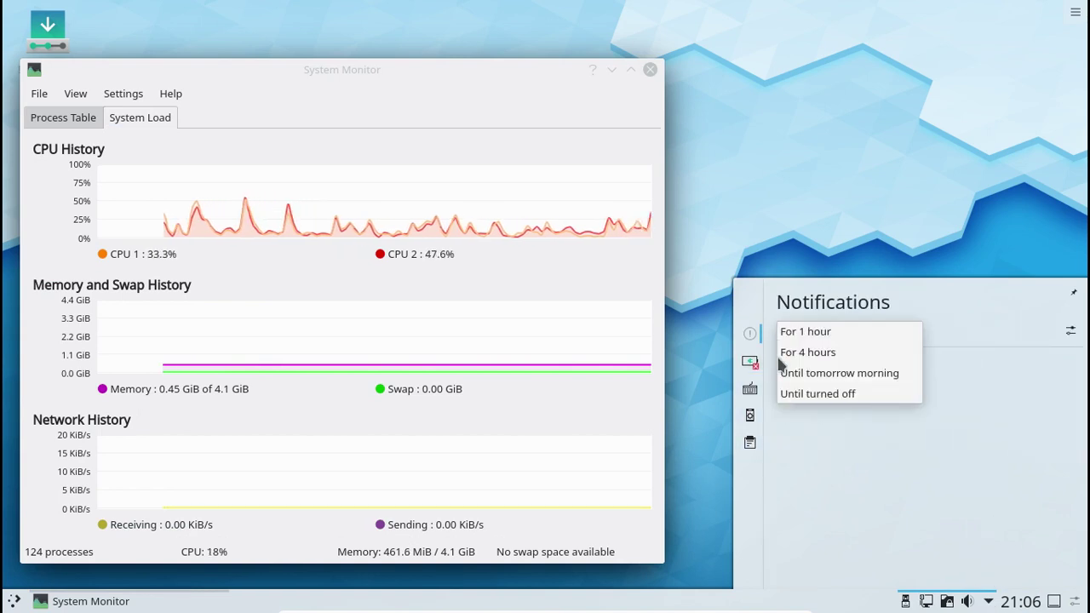
pyautogui.click(820, 392)
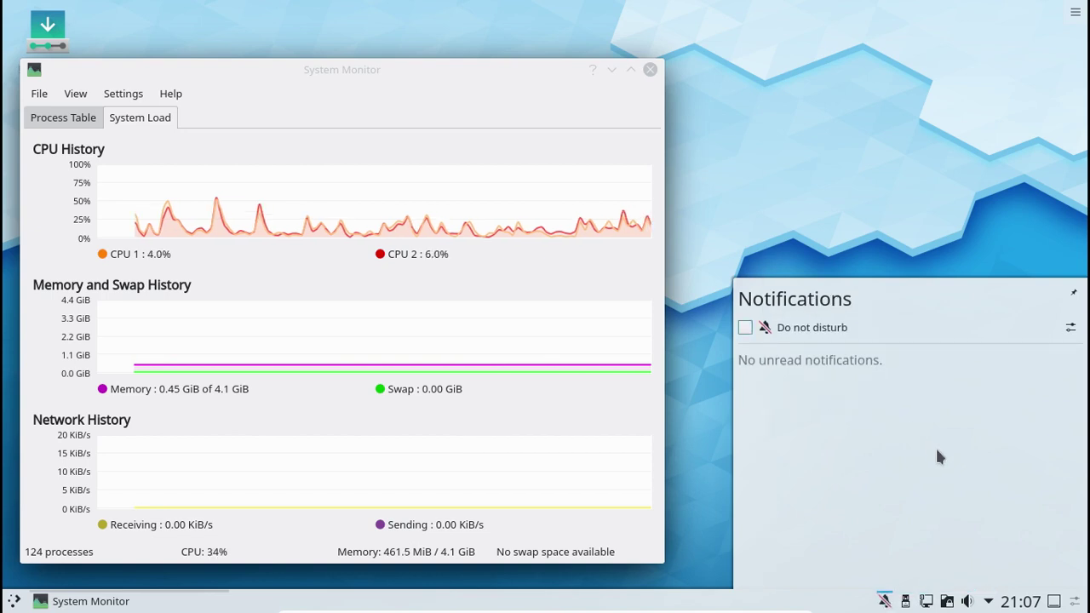
# Step: Set the system volume to 45% and view the Applications section of Audio Volume
pyautogui.scroll(1, 962, 601)
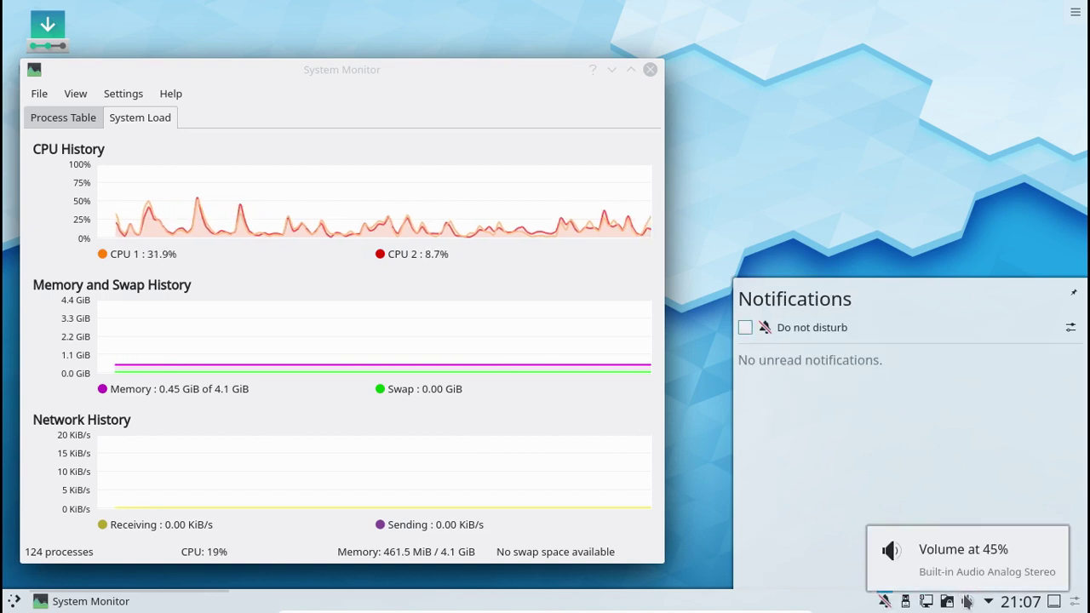
pyautogui.click(962, 601)
pyautogui.click(1005, 338)
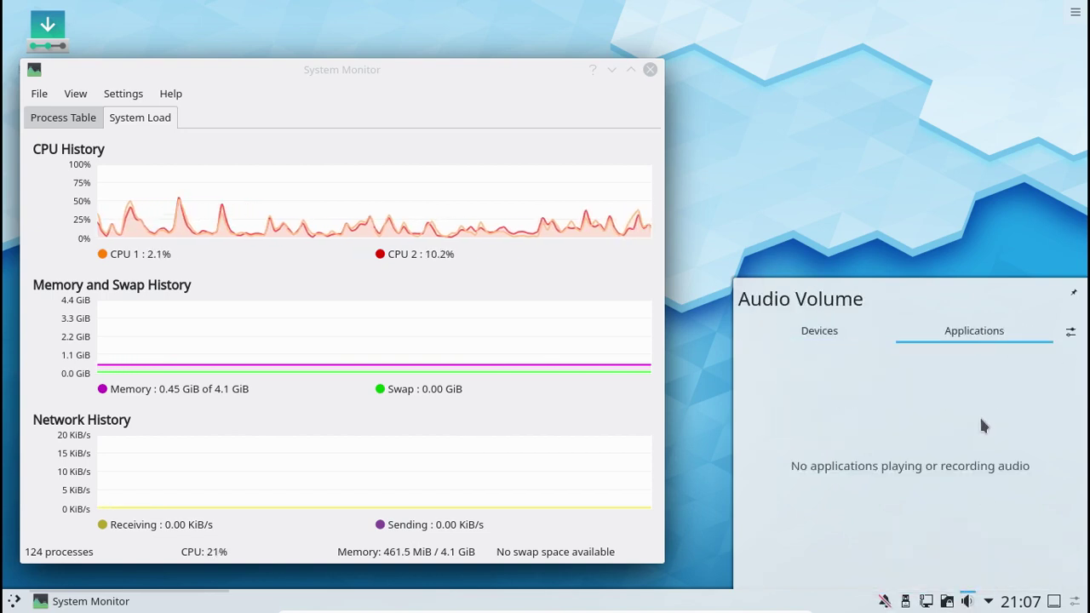
# Step: View the Vaults and Networks applets, and close System Monitor
pyautogui.click(946, 601)
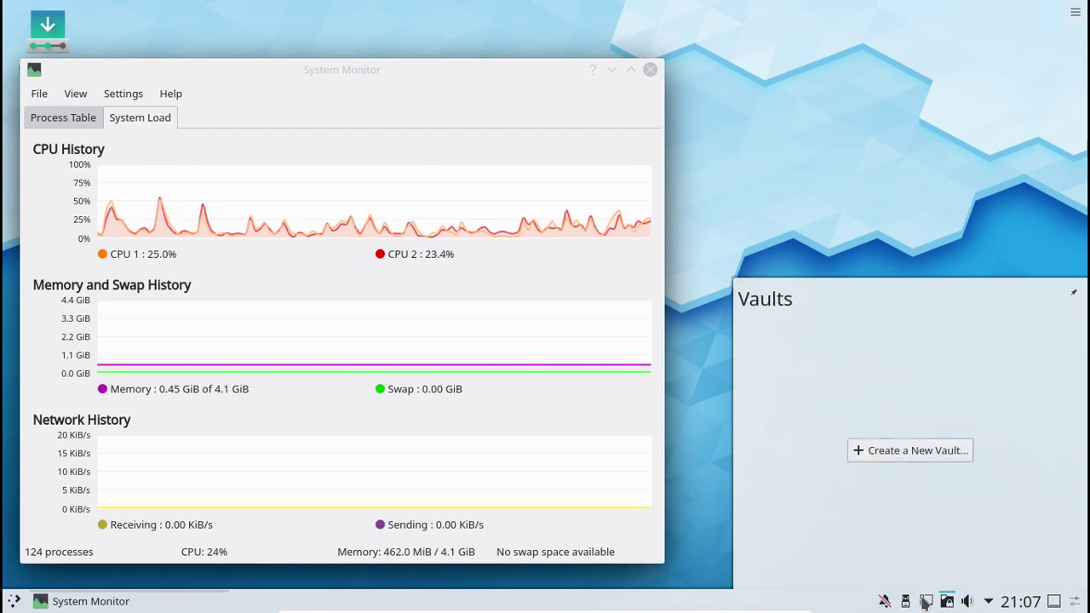
pyautogui.click(903, 601)
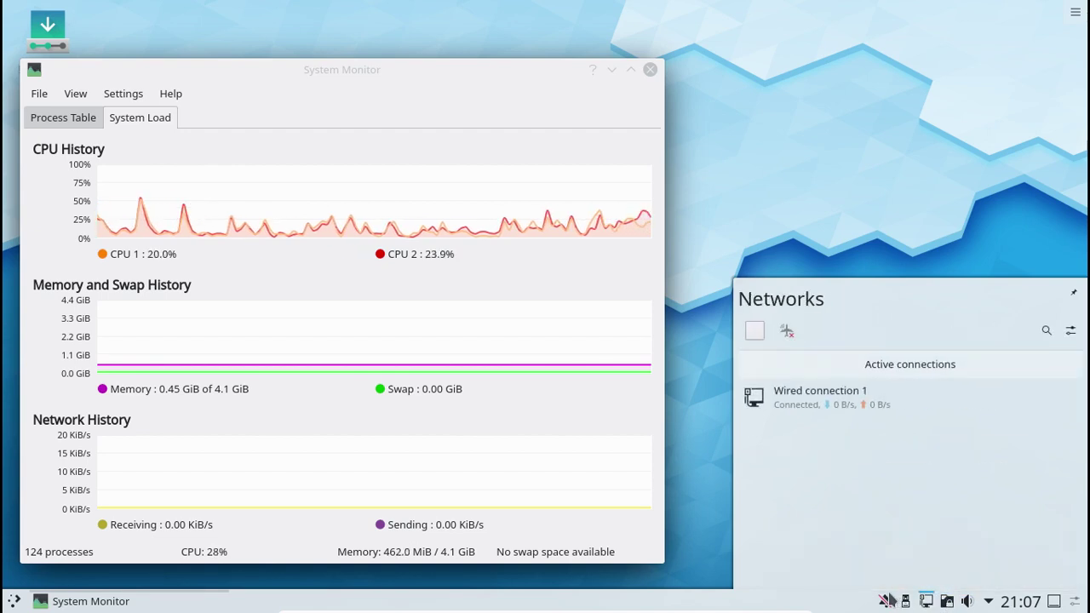
pyautogui.hotkey('alt', 'F4')
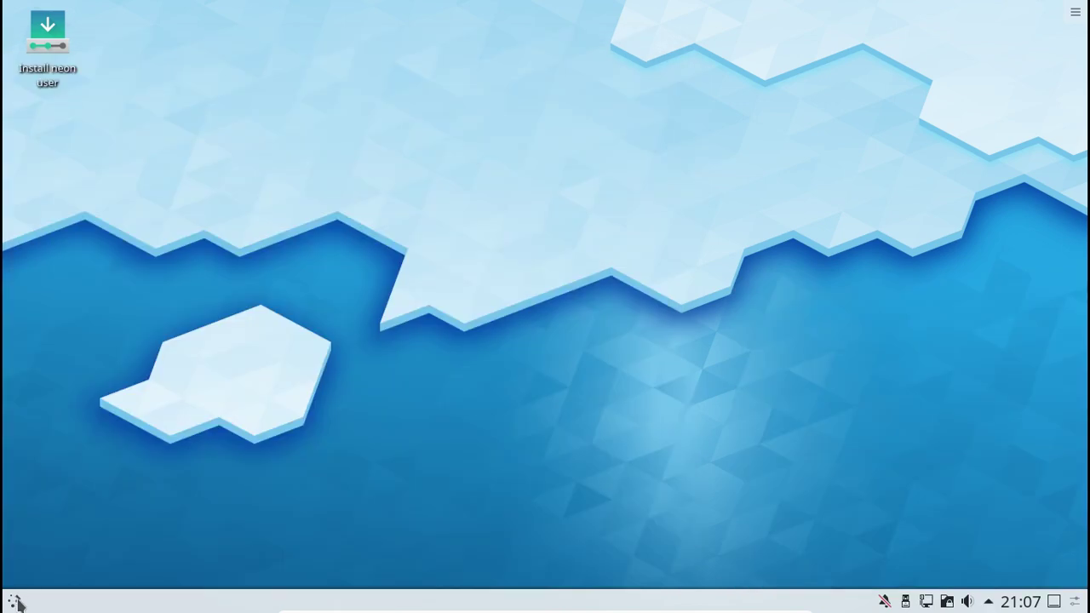
# Step: Open the Notifications settings in System Settings and examine the custom popup position choices
pyautogui.click(14, 601)
pyautogui.click(134, 236)
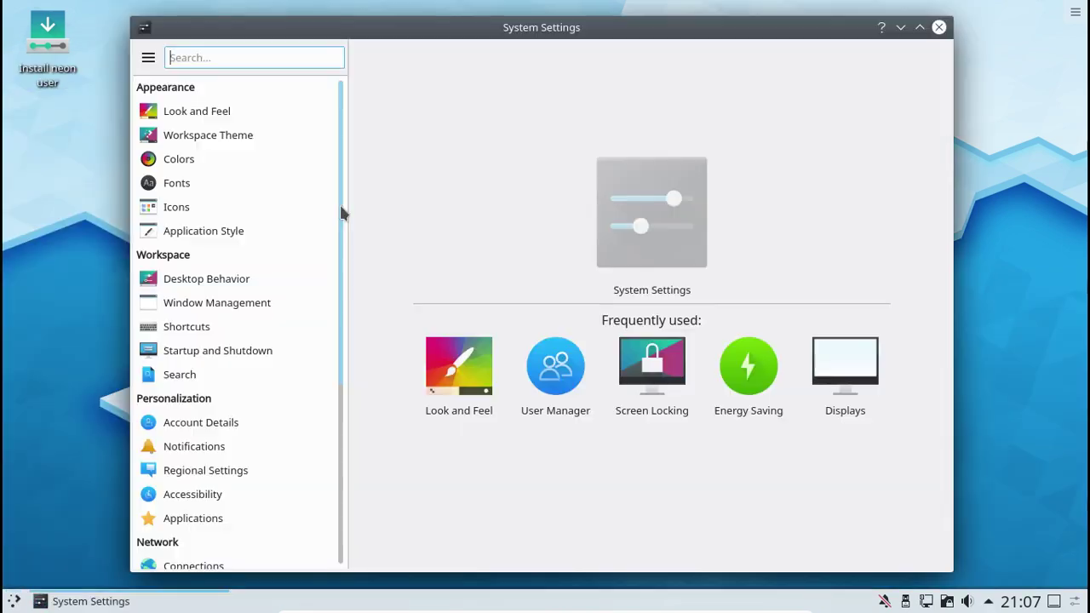
pyautogui.scroll(-3, 332, 297)
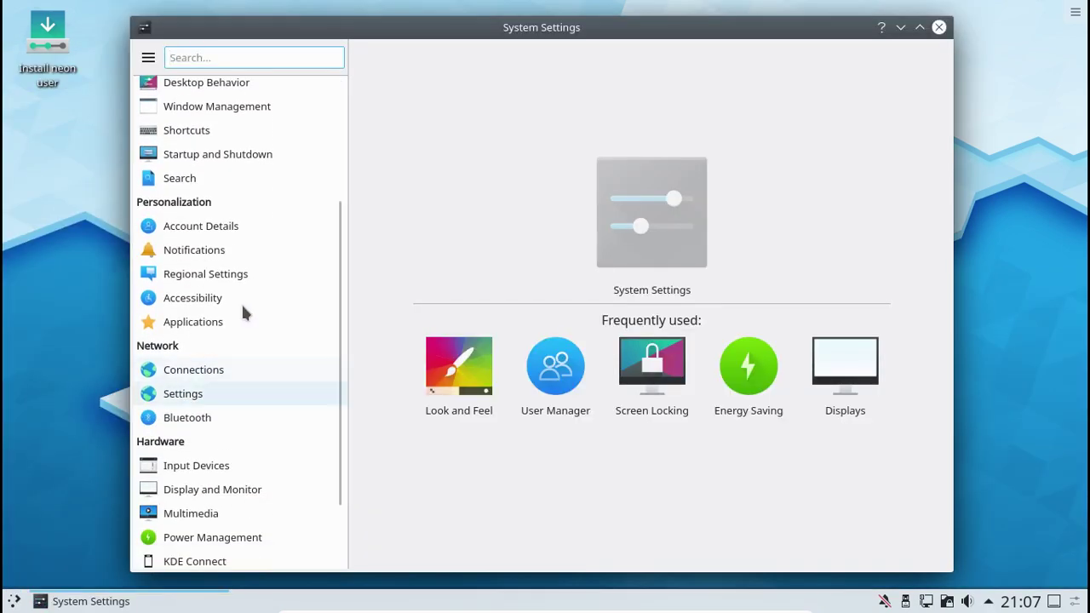
pyautogui.click(237, 250)
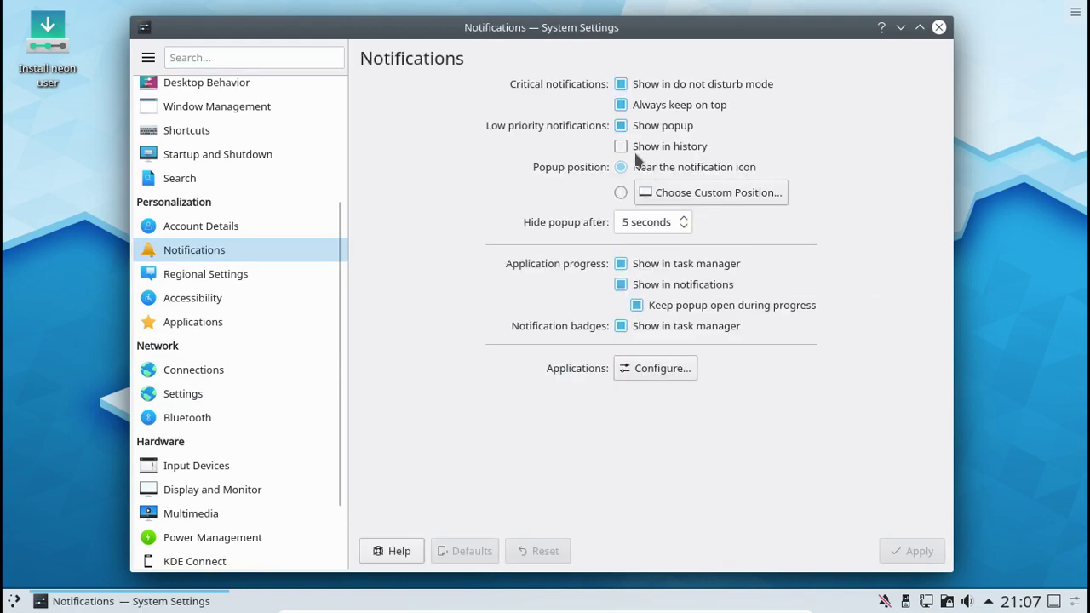
pyautogui.click(663, 194)
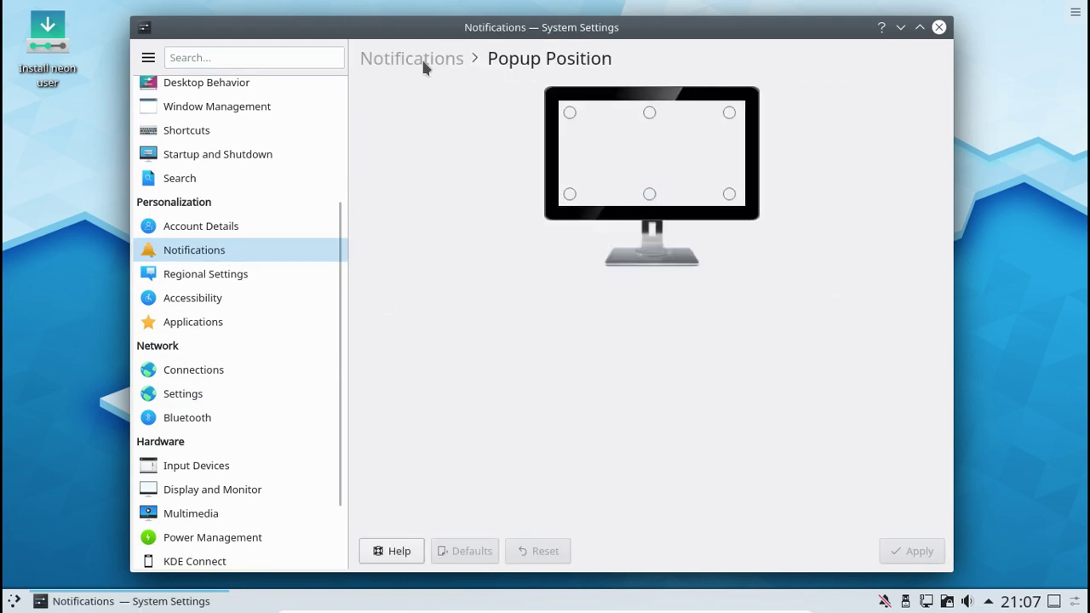
pyautogui.click(423, 63)
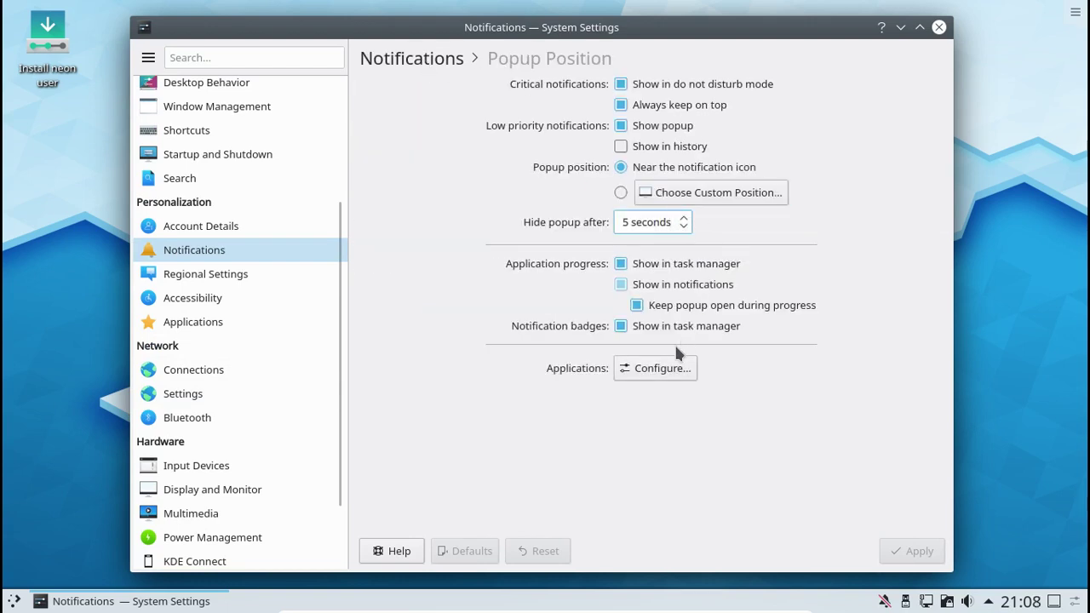
# Step: Review per-application notification settings for Konsole, KDE Connect, Multimedia System, Network management and Local system message service
pyautogui.click(659, 370)
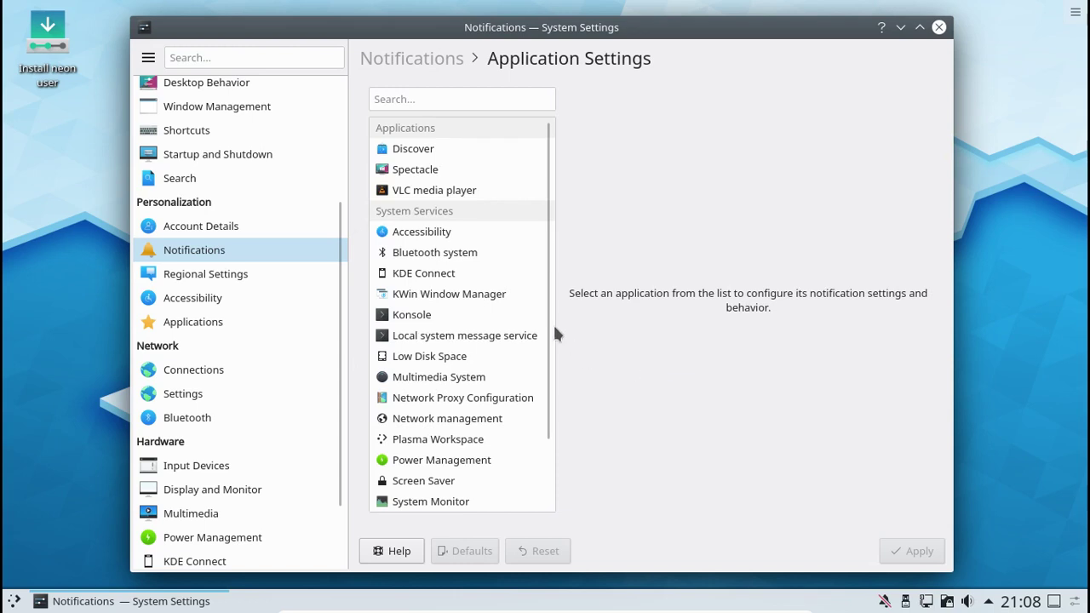
pyautogui.scroll(-1, 503, 175)
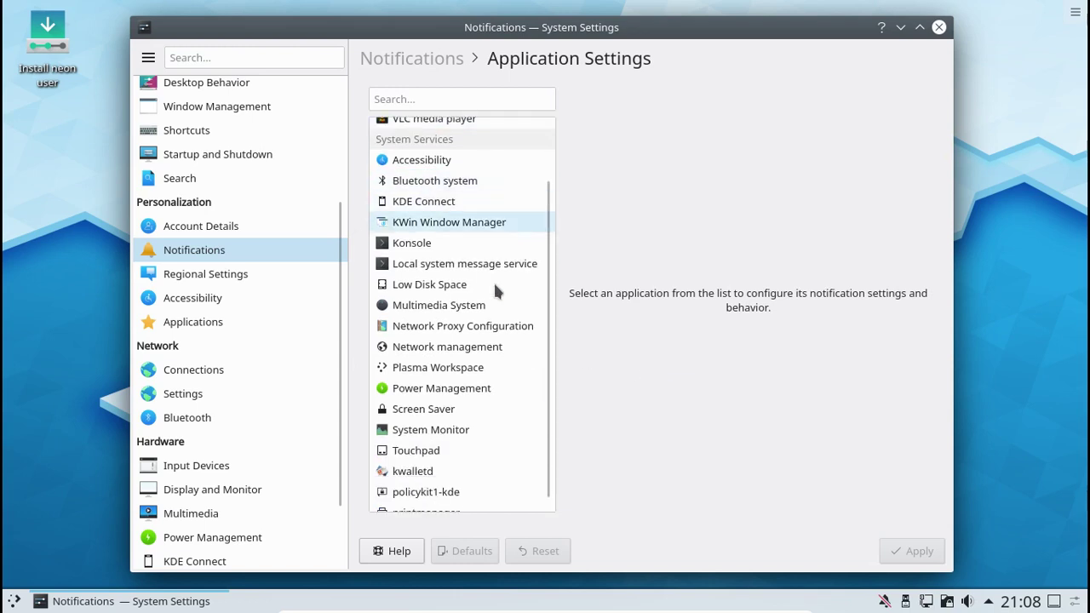
pyautogui.click(447, 244)
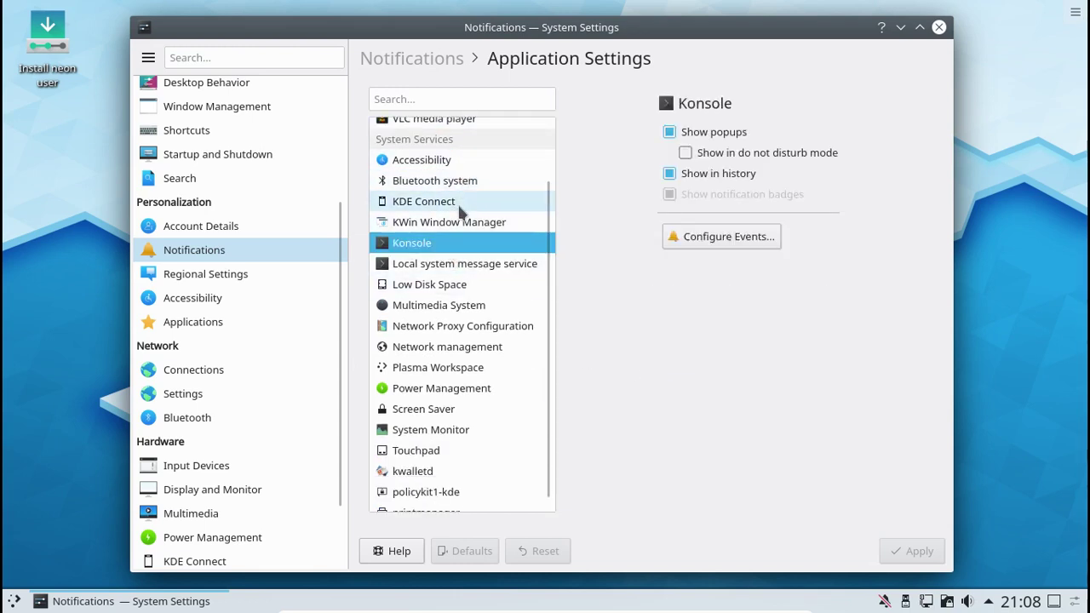
pyautogui.click(464, 203)
pyautogui.click(454, 302)
pyautogui.click(447, 347)
pyautogui.click(442, 264)
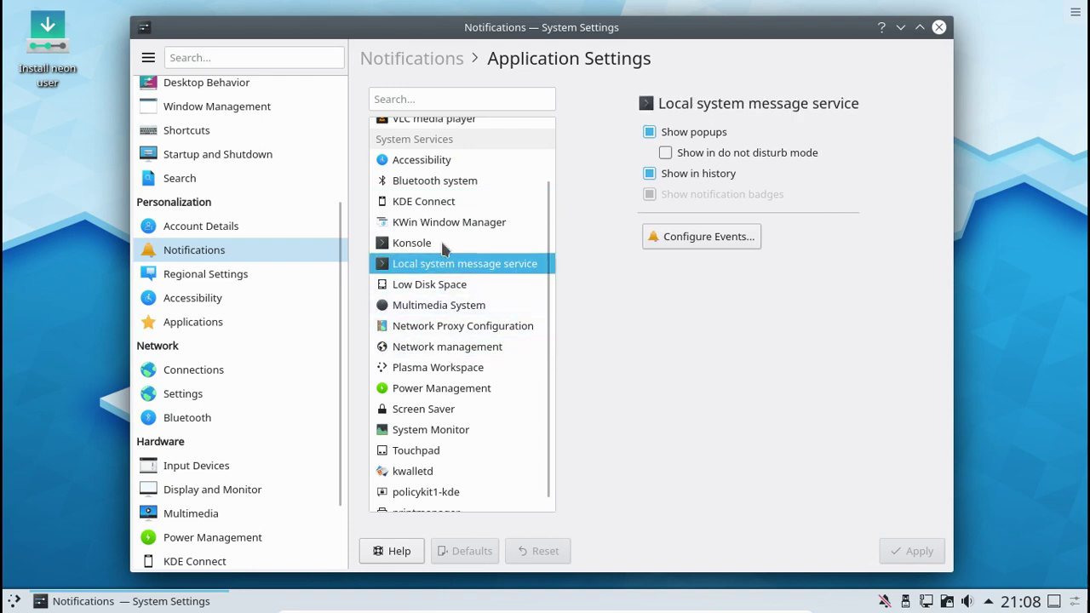
# Step: Review the notification settings of VLC media player and Spectacle
pyautogui.scroll(1, 446, 239)
pyautogui.click(454, 156)
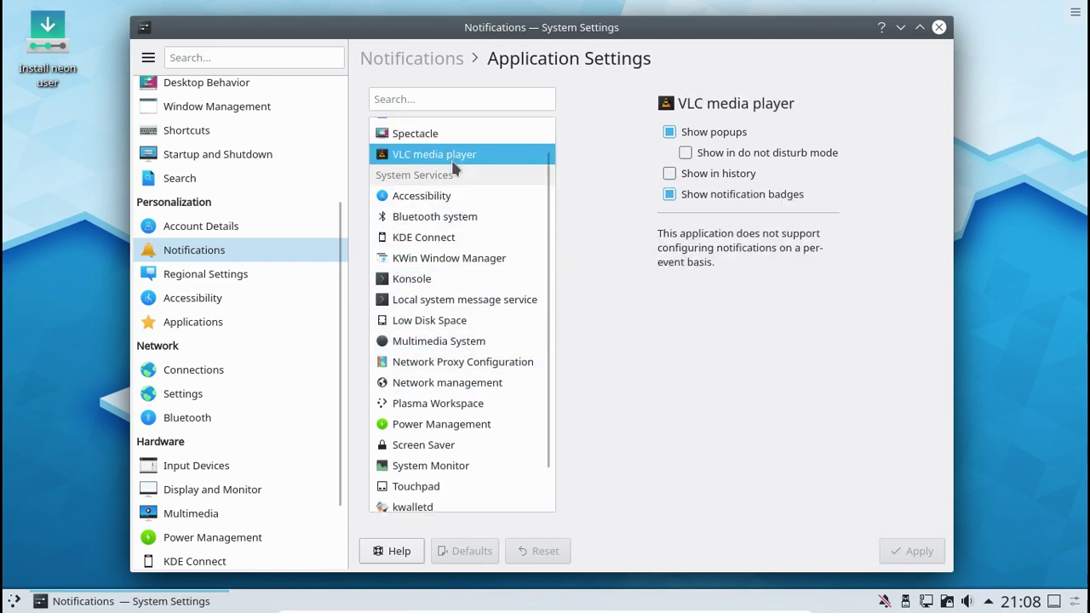
pyautogui.click(443, 133)
pyautogui.scroll(-1, 440, 127)
pyautogui.scroll(2, 440, 128)
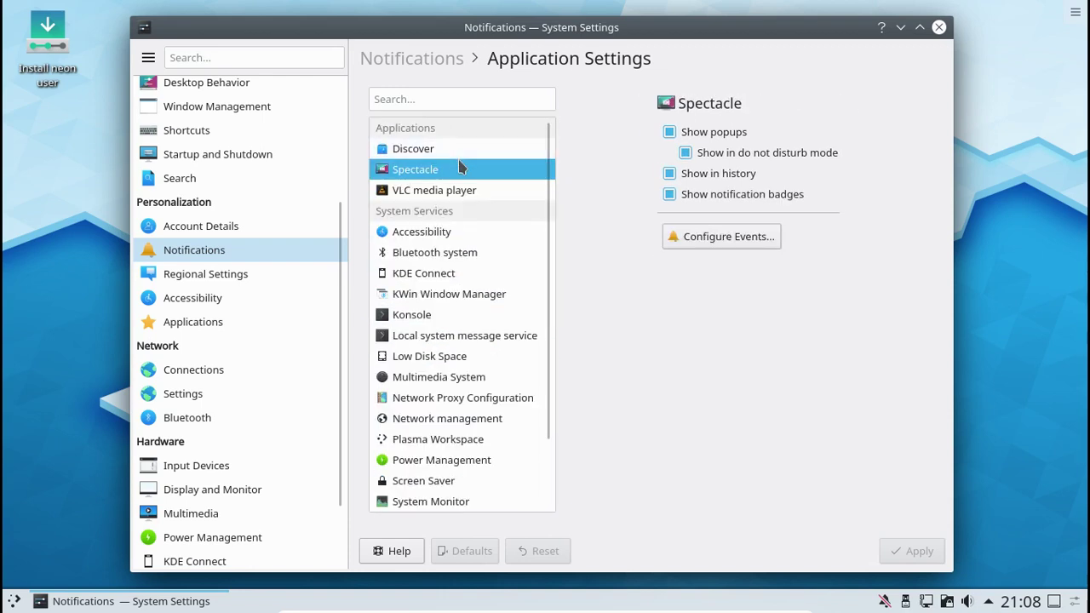
# Step: Examine Discover's notification settings and event configuration, and close System Settings without changes
pyautogui.click(455, 148)
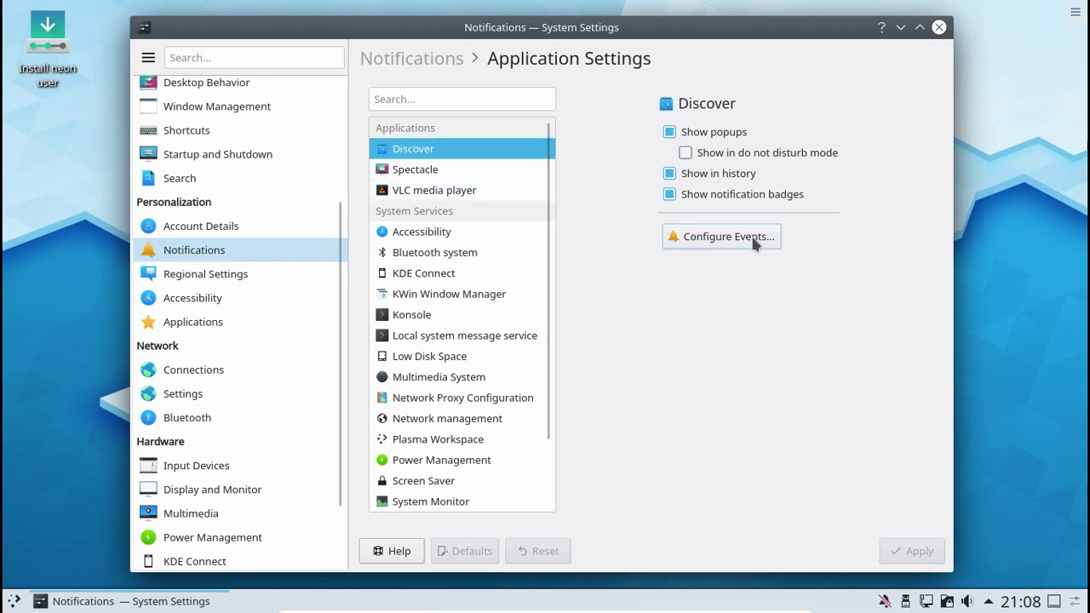
pyautogui.click(721, 243)
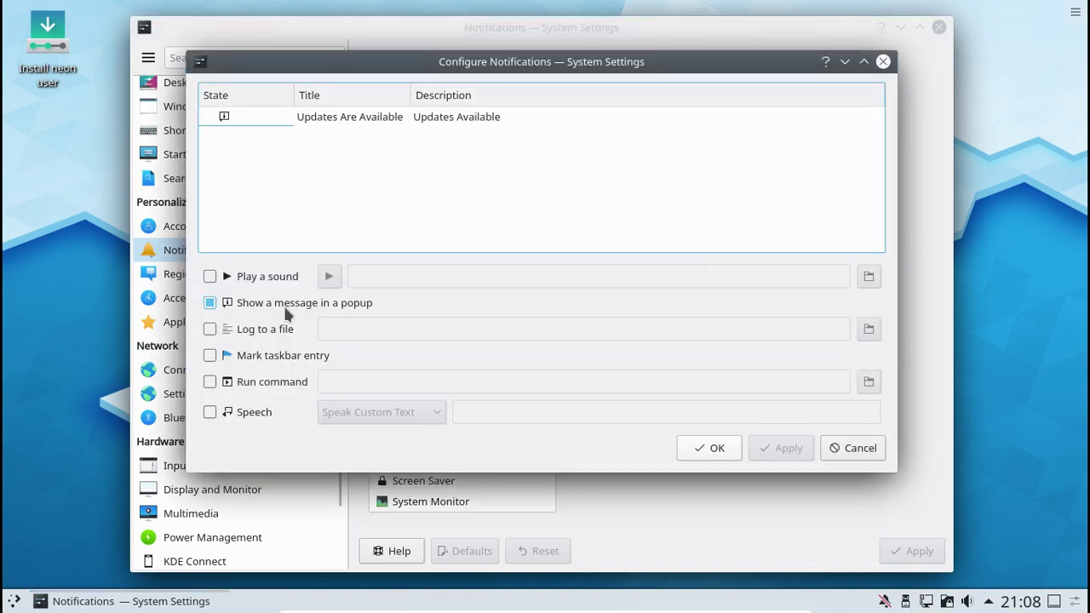
pyautogui.click(884, 63)
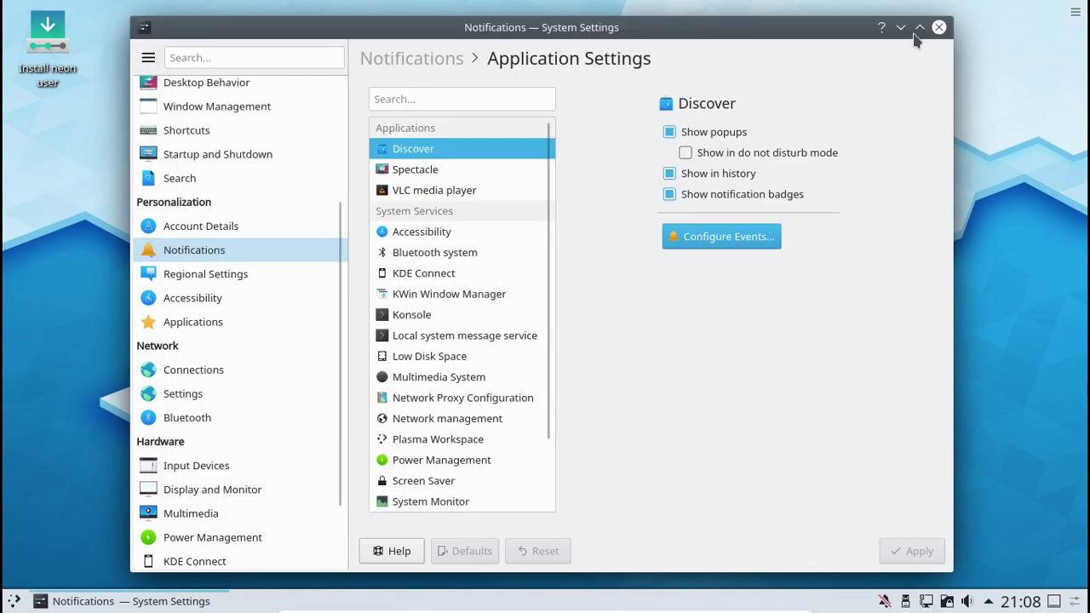
pyautogui.click(939, 28)
# Step: Open the Dolphin file manager and try the details and compact views of the Home folder, ending in icons view
pyautogui.click(14, 601)
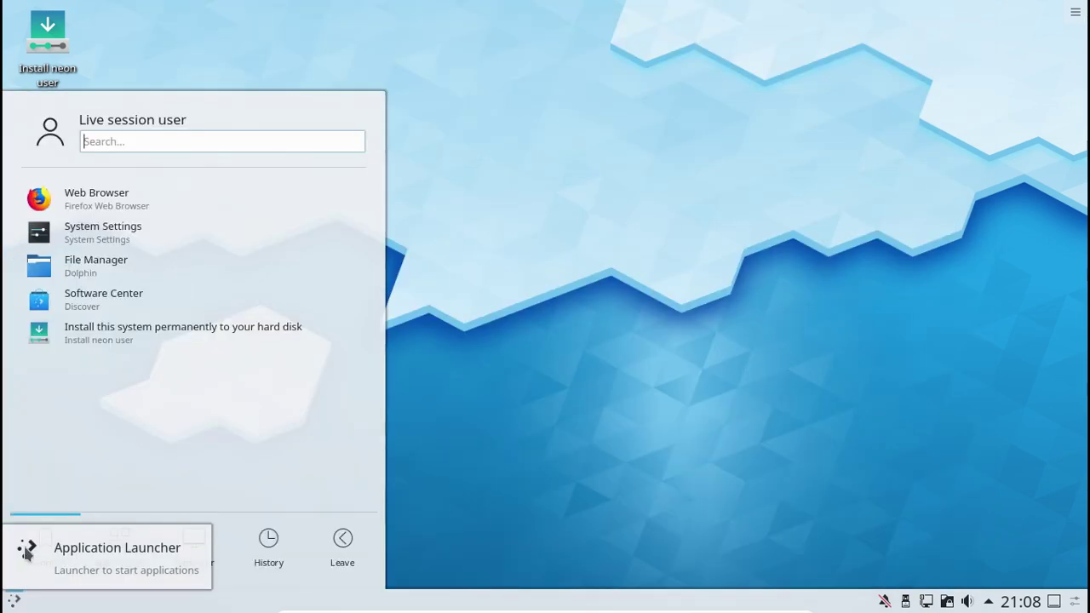
pyautogui.click(156, 210)
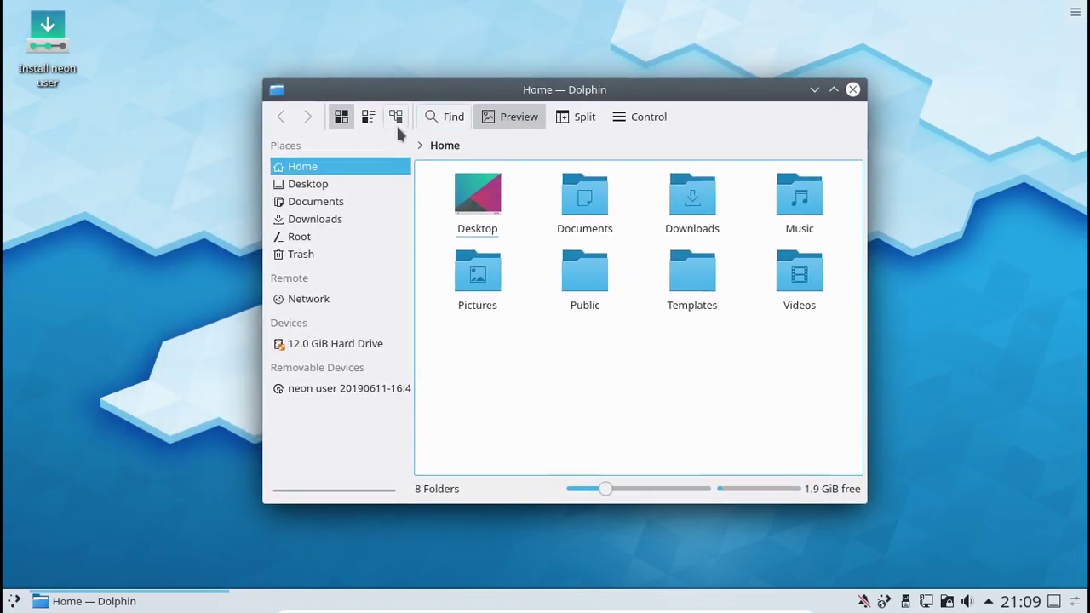
pyautogui.click(395, 121)
pyautogui.click(367, 118)
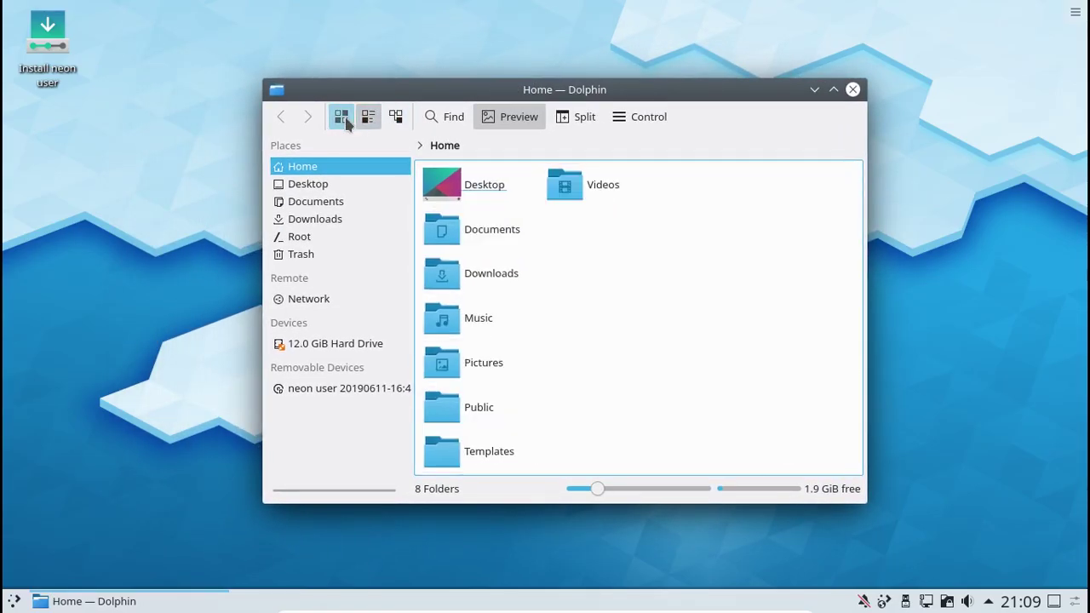
pyautogui.click(345, 123)
# Step: Look at Dolphin's Find, Split and Control functions, leaving each one closed again
pyautogui.click(436, 124)
pyautogui.click(424, 145)
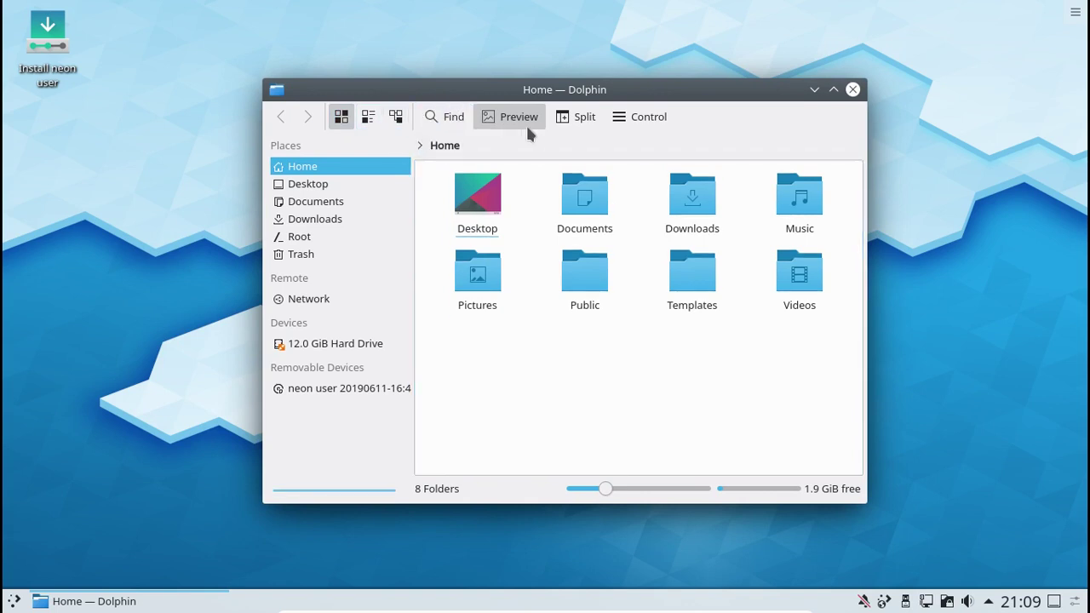
pyautogui.click(584, 117)
pyautogui.click(586, 118)
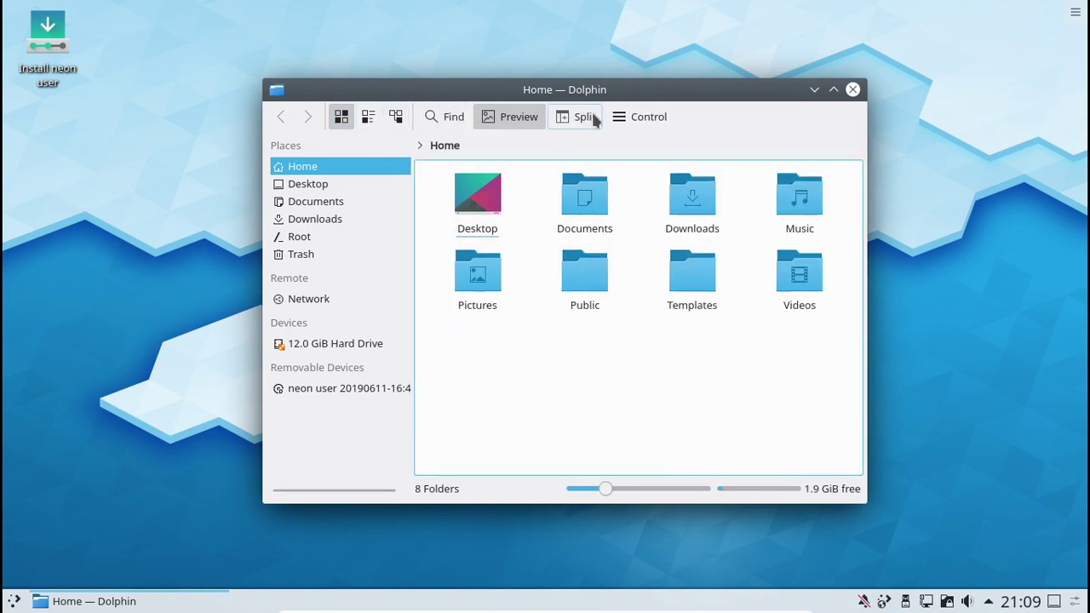
pyautogui.click(621, 119)
pyautogui.click(622, 119)
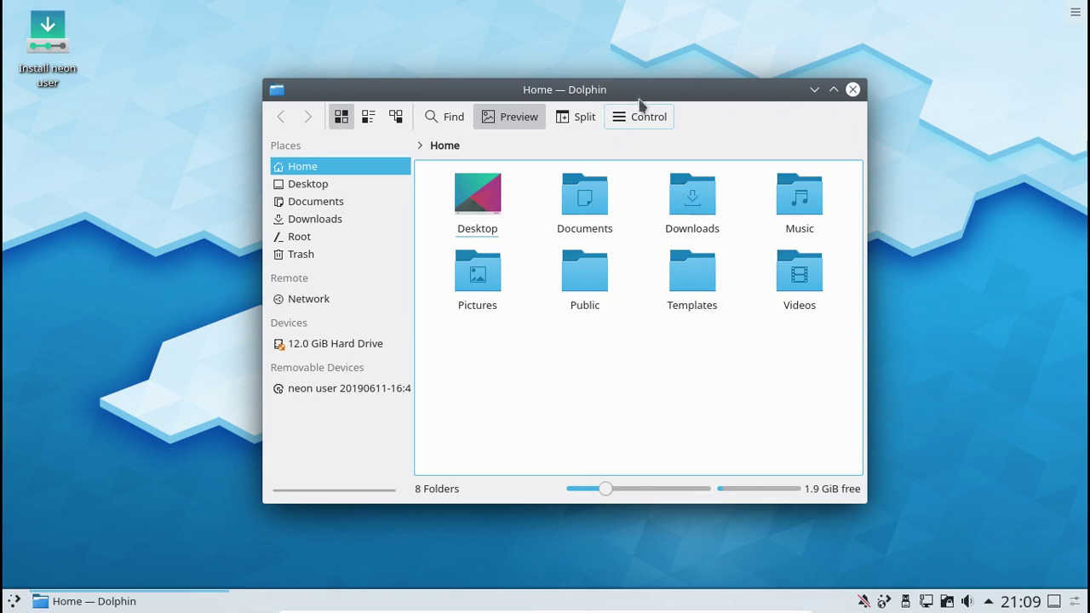
# Step: Maximize and restore the Dolphin window, and close it
pyautogui.doubleClick(642, 91)
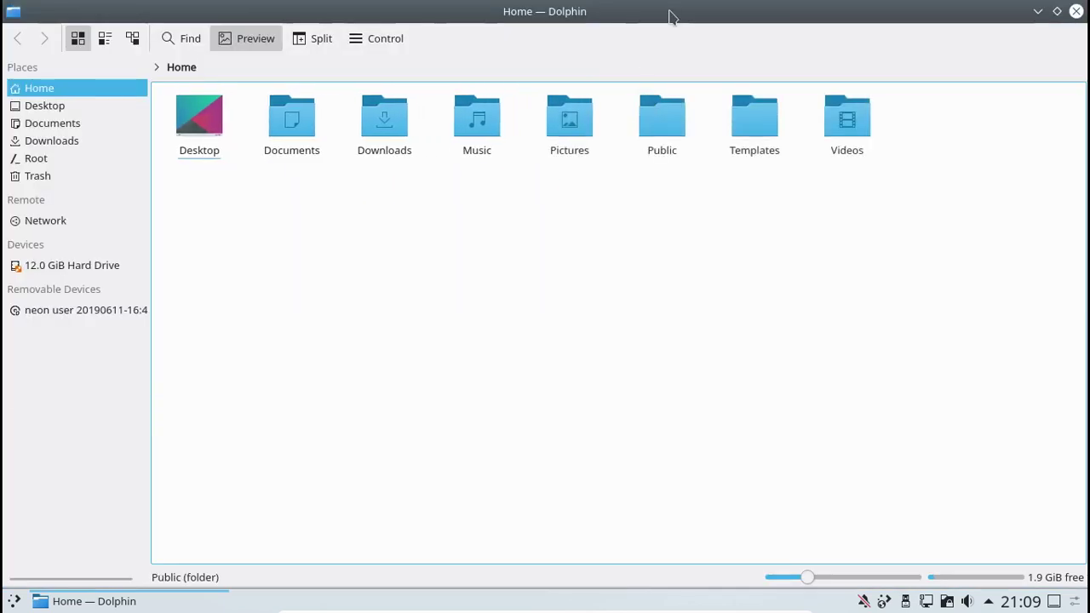
pyautogui.doubleClick(669, 17)
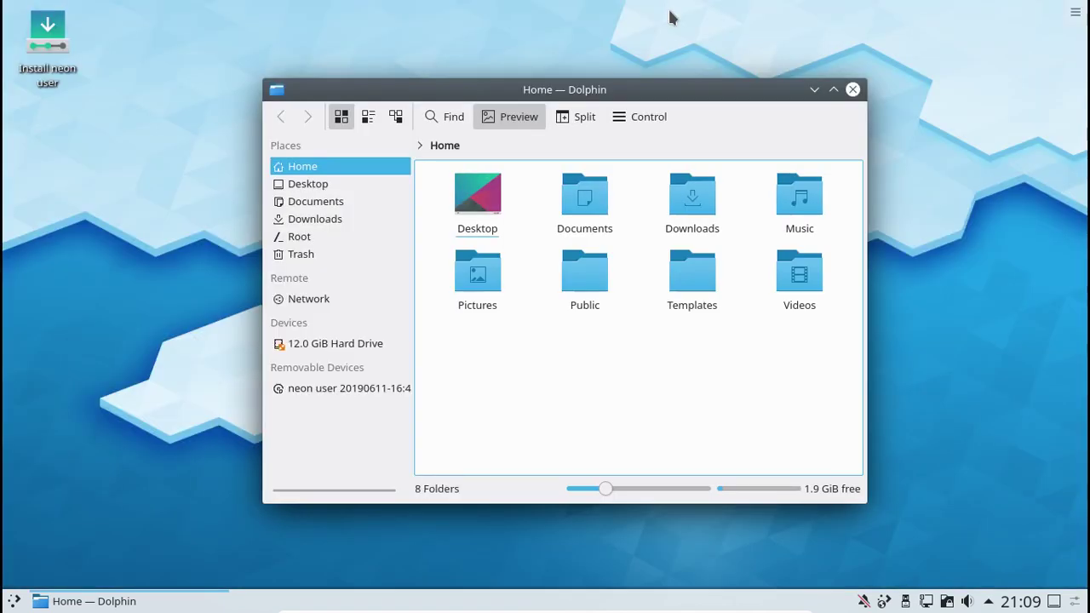
pyautogui.click(852, 90)
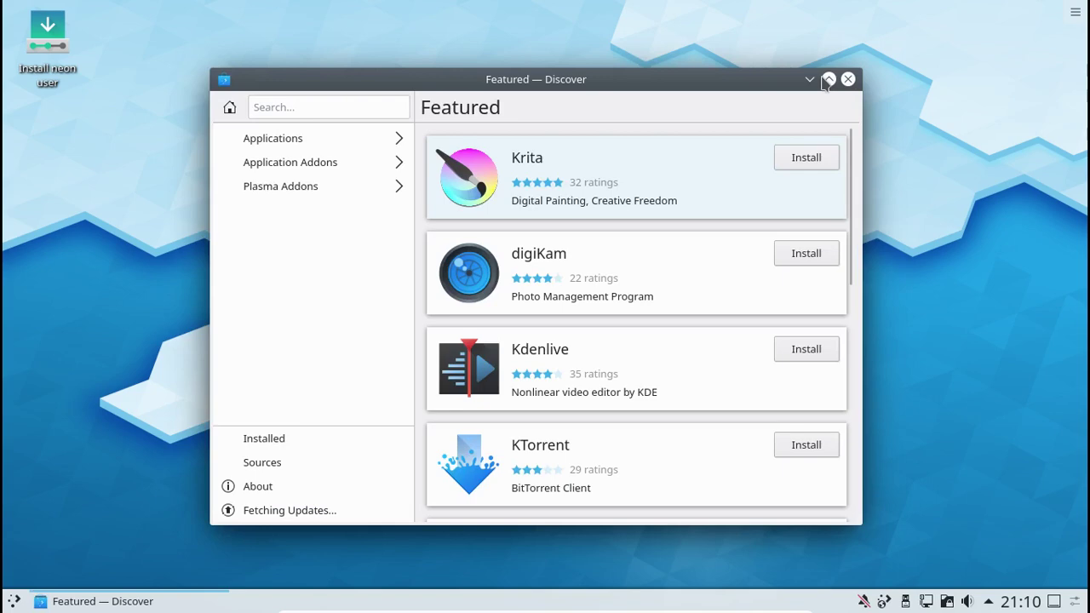
# Step: Maximize the Discover software center and browse its Applications category, returning to the Featured page
pyautogui.doubleClick(511, 76)
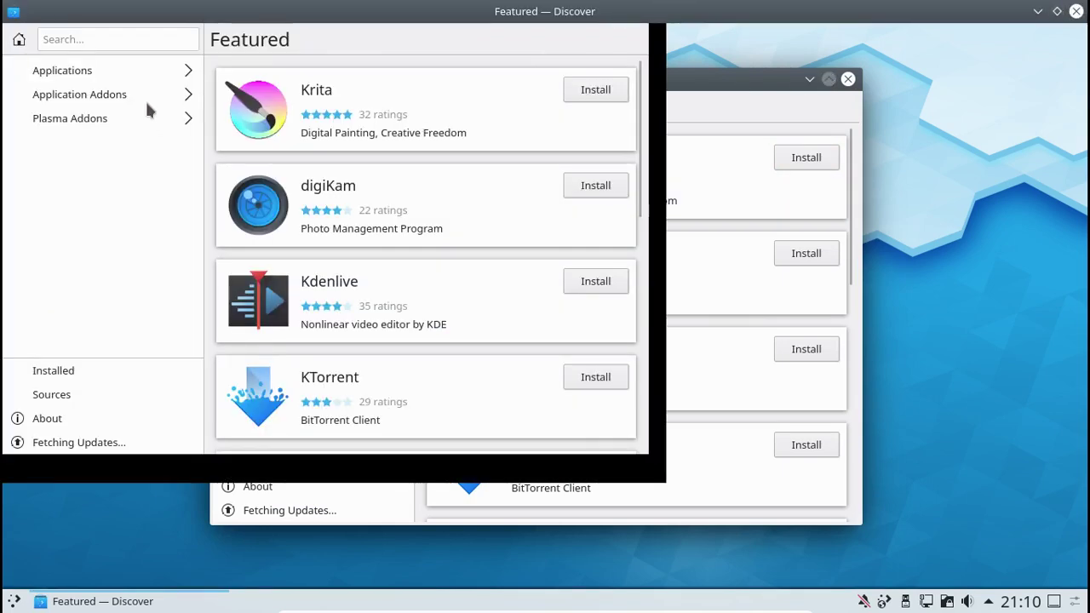
pyautogui.click(121, 77)
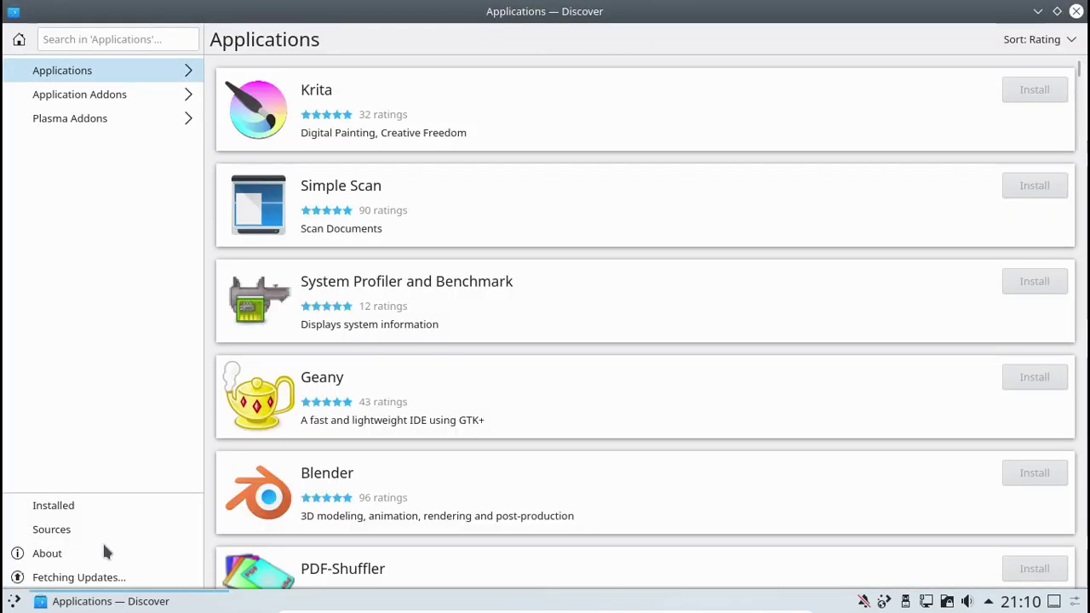
pyautogui.hotkey('alt', 'a')
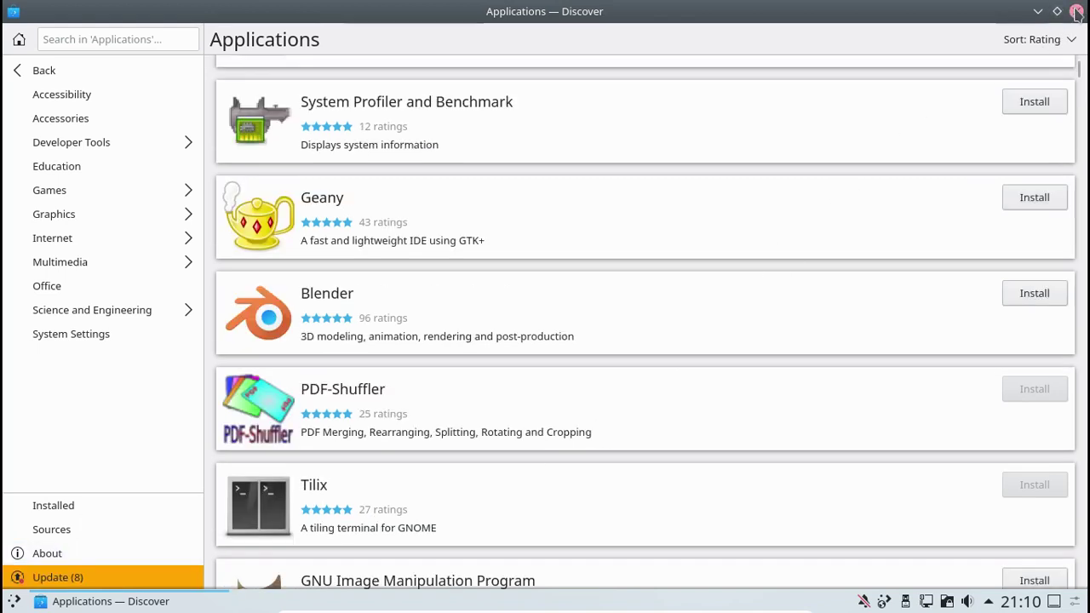
pyautogui.hotkey('alt', 'Left')
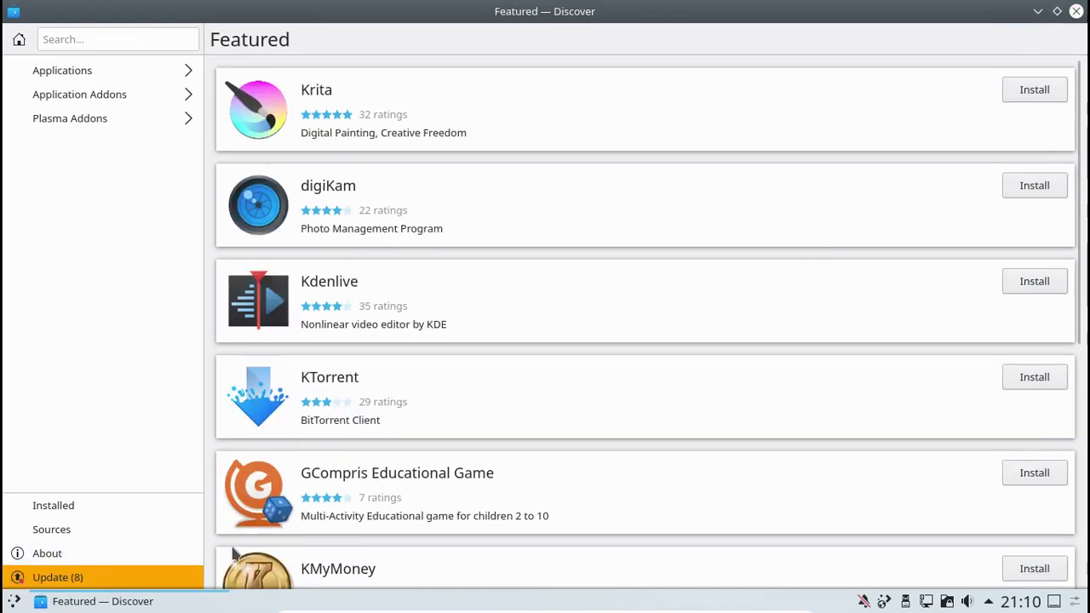
# Step: Show the pending updates in Discover and activate the search within the updates
pyautogui.click(173, 579)
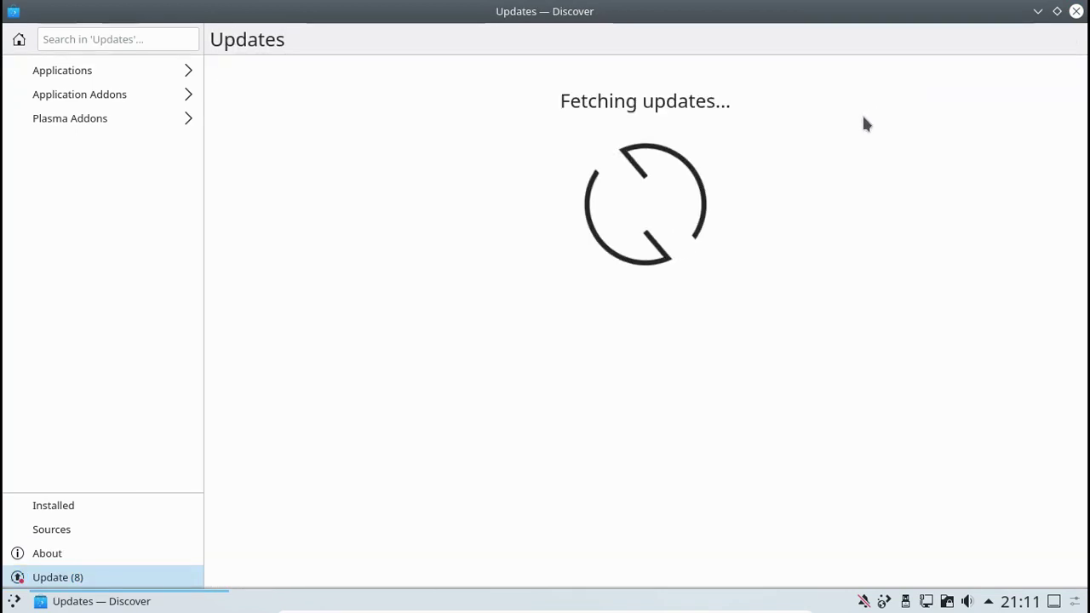
pyautogui.click(146, 38)
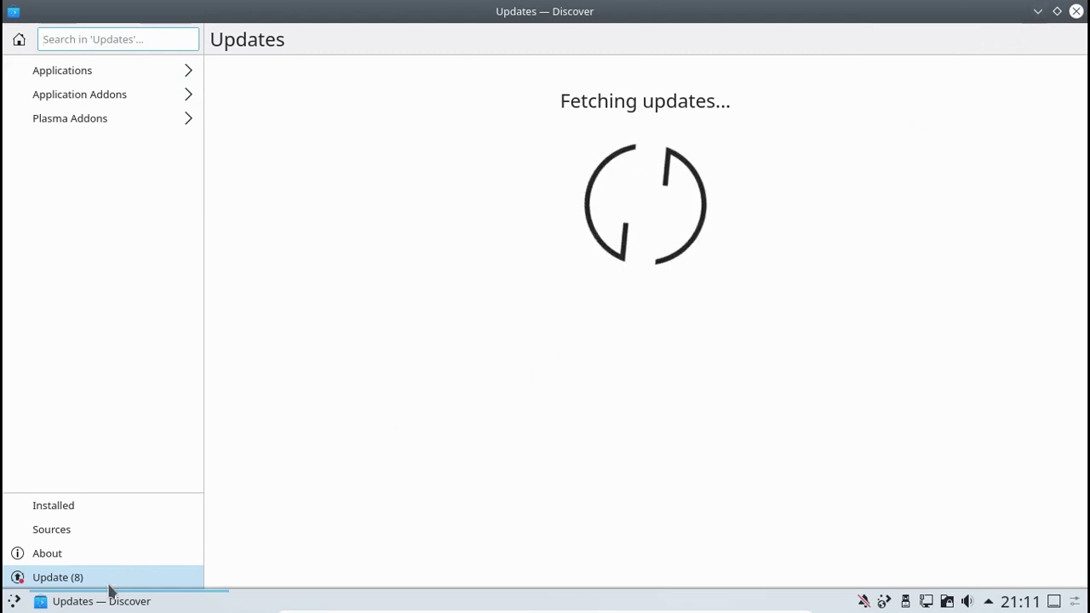
# Step: Look through the application launcher's Applications, Computer, History and Leave sections, and close Discover
pyautogui.click(13, 601)
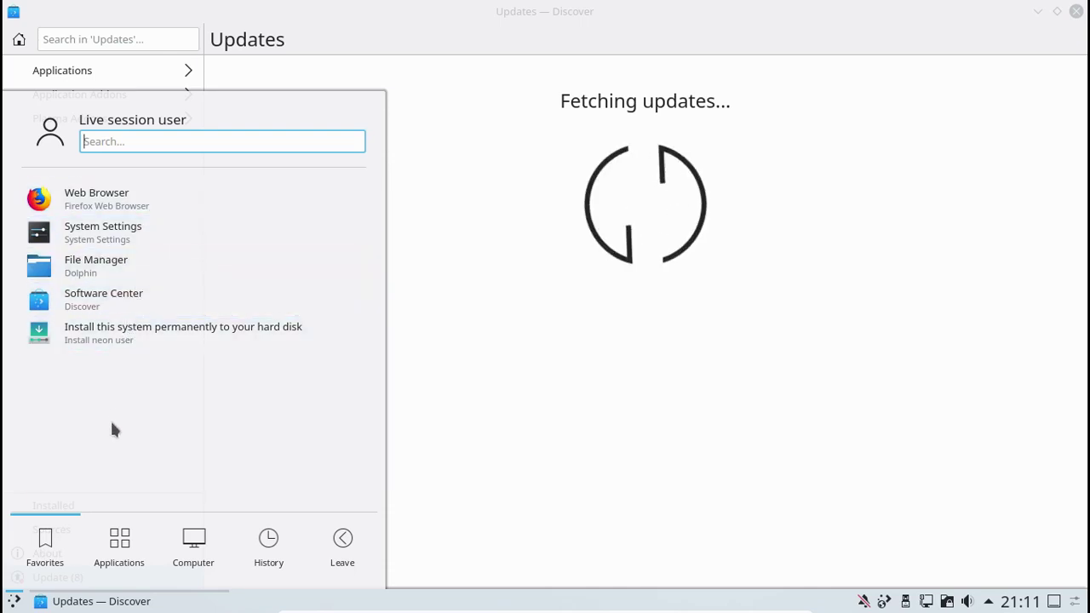
pyautogui.click(127, 547)
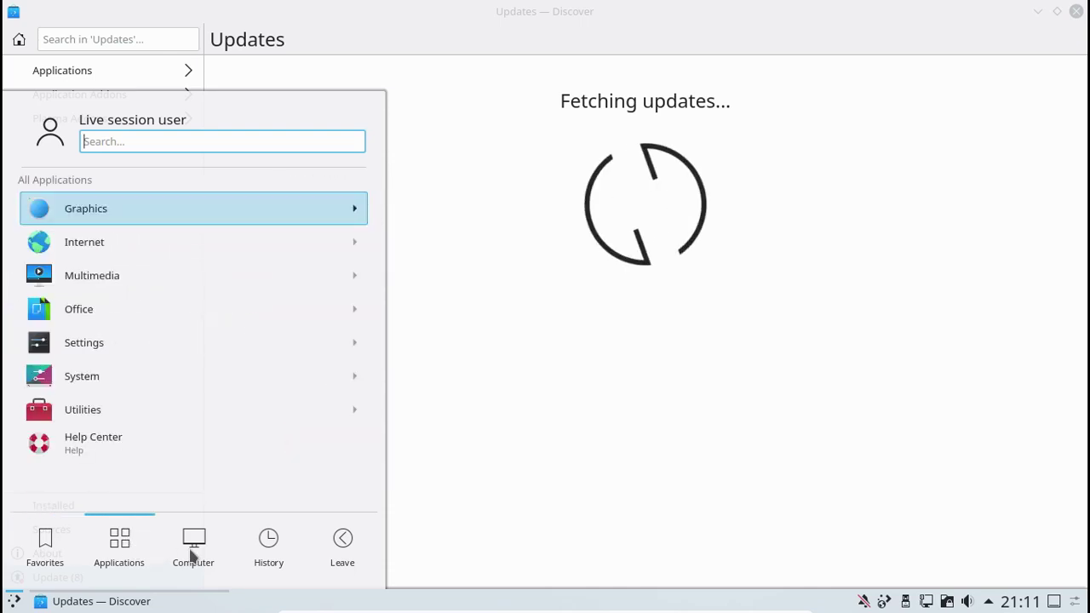
pyautogui.moveTo(192, 554)
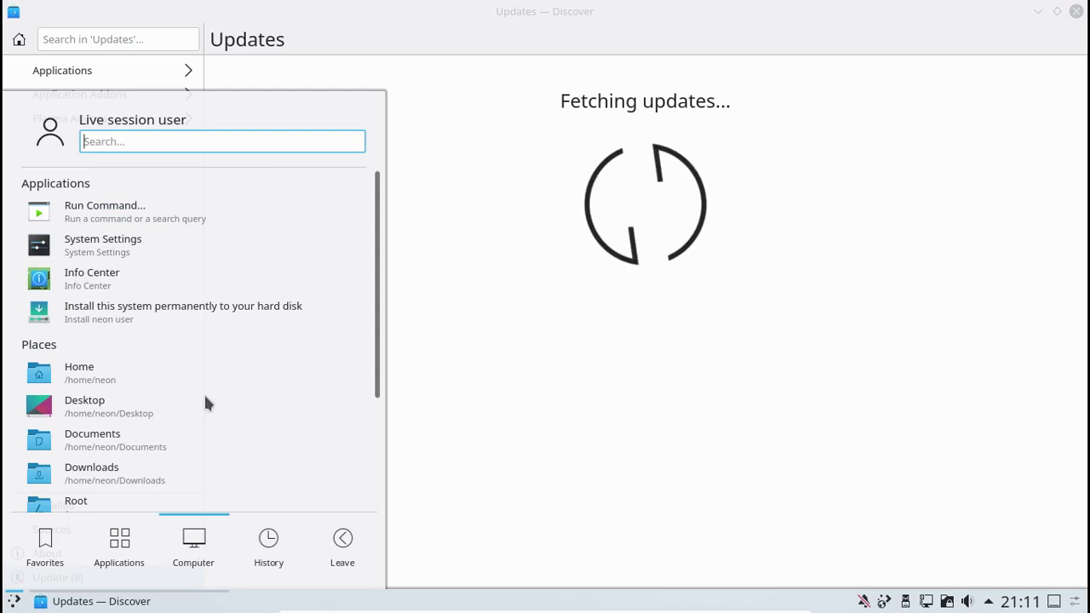
pyautogui.scroll(-2, 204, 401)
pyautogui.scroll(-1, 204, 396)
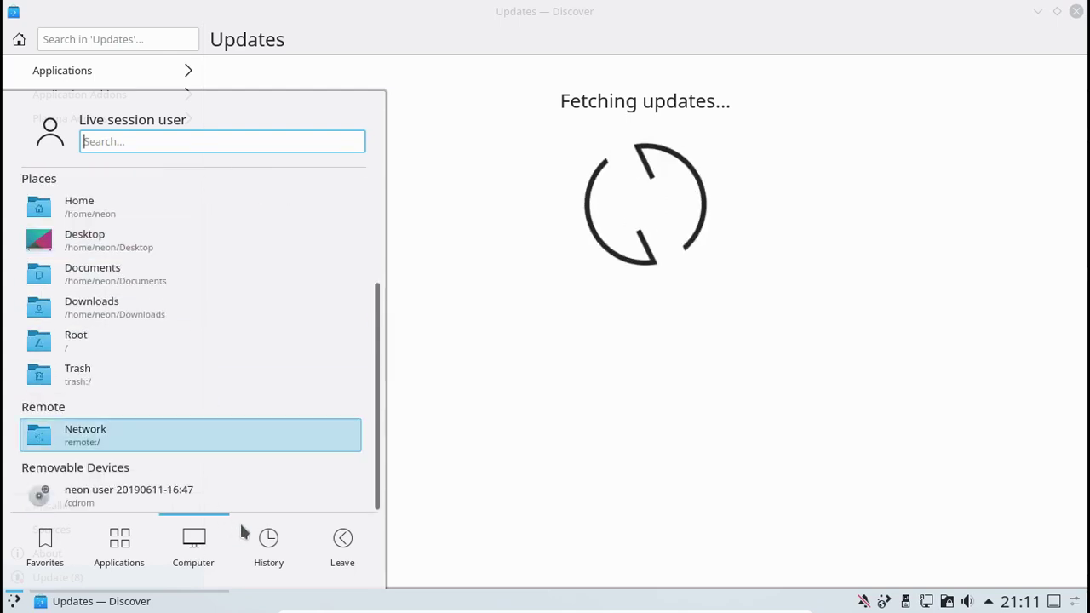
pyautogui.moveTo(264, 543)
pyautogui.moveTo(340, 538)
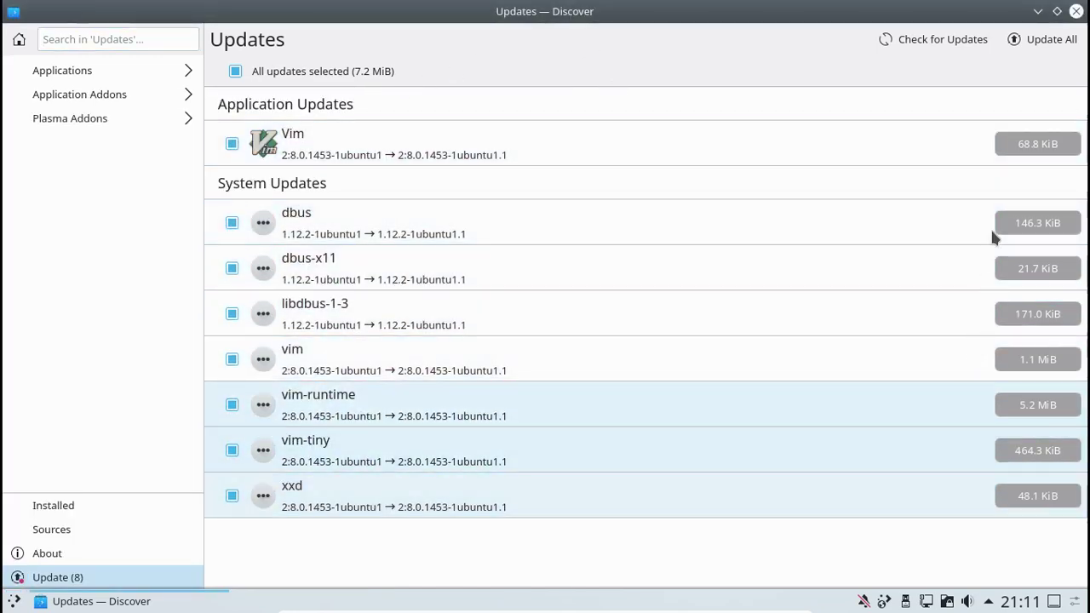
pyautogui.click(1076, 10)
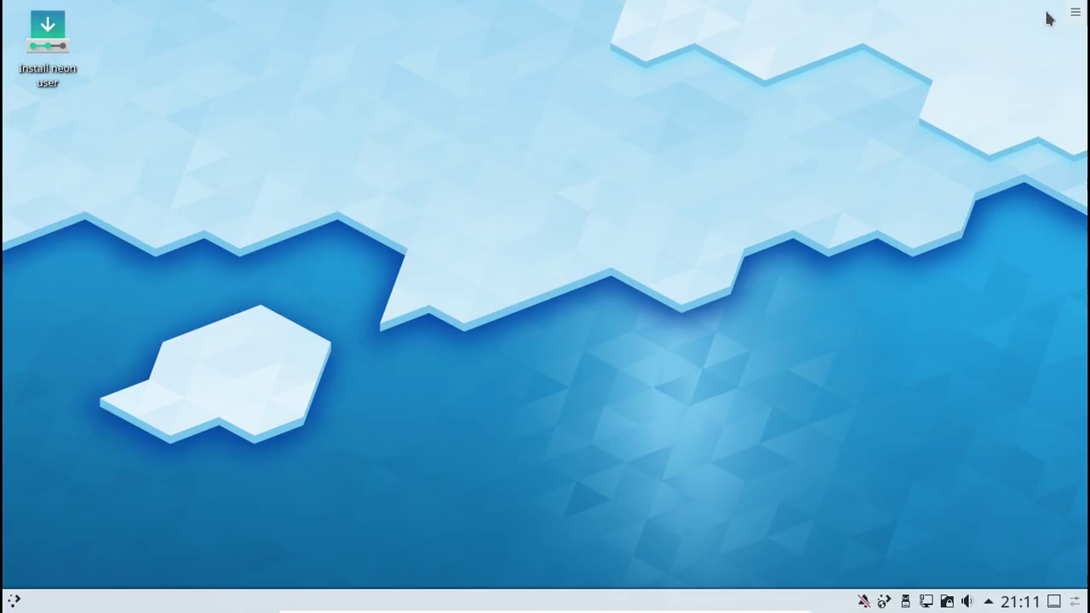
# Step: Browse the Graphics, Internet and Multimedia categories in the application launcher, returning to All Applications after each
pyautogui.click(14, 600)
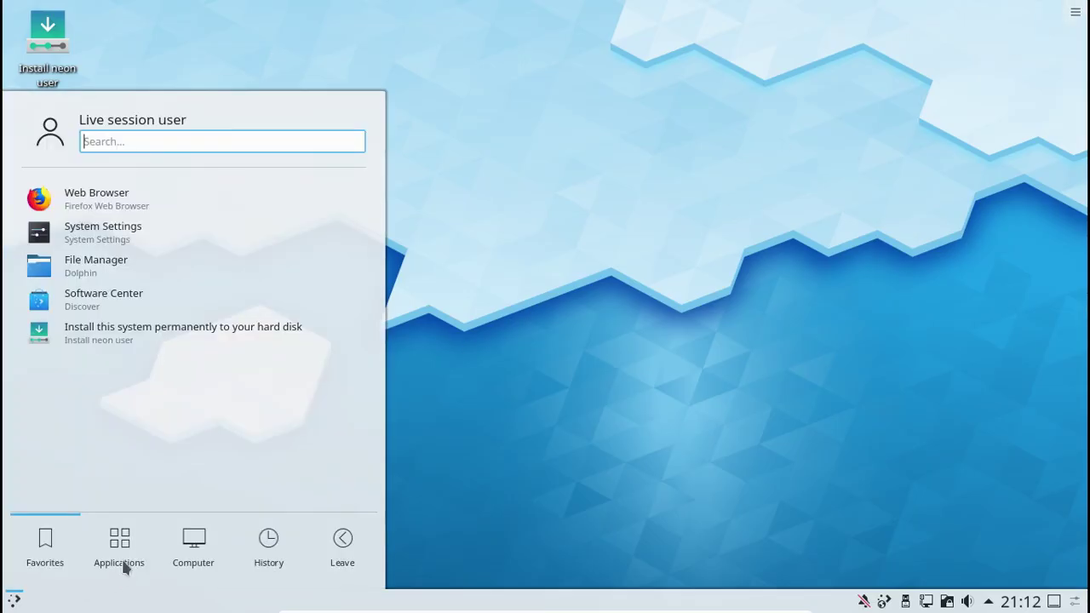
pyautogui.click(122, 554)
pyautogui.click(184, 209)
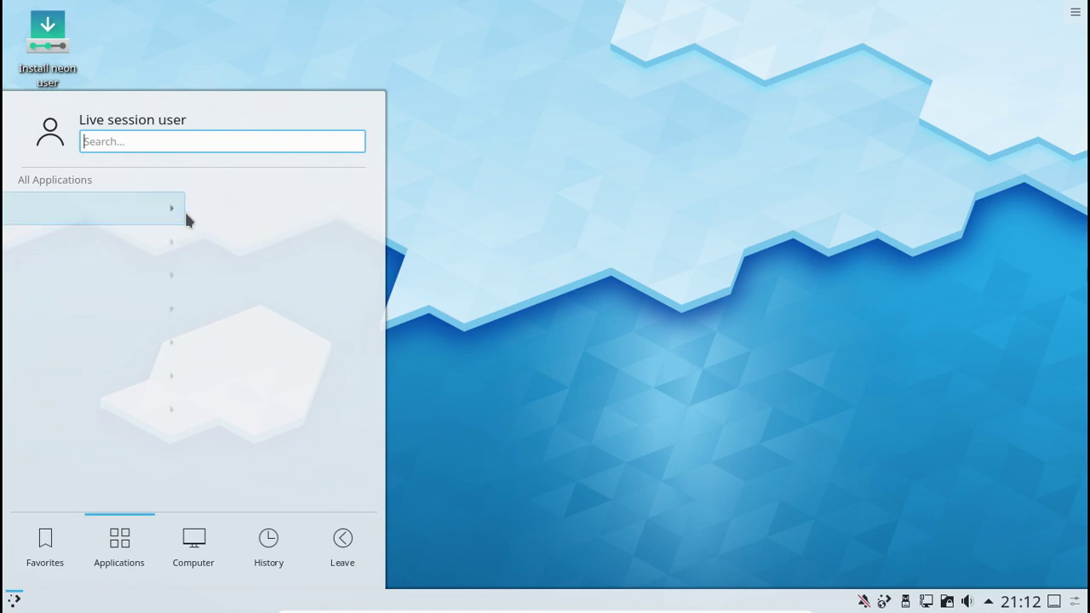
pyautogui.click(34, 180)
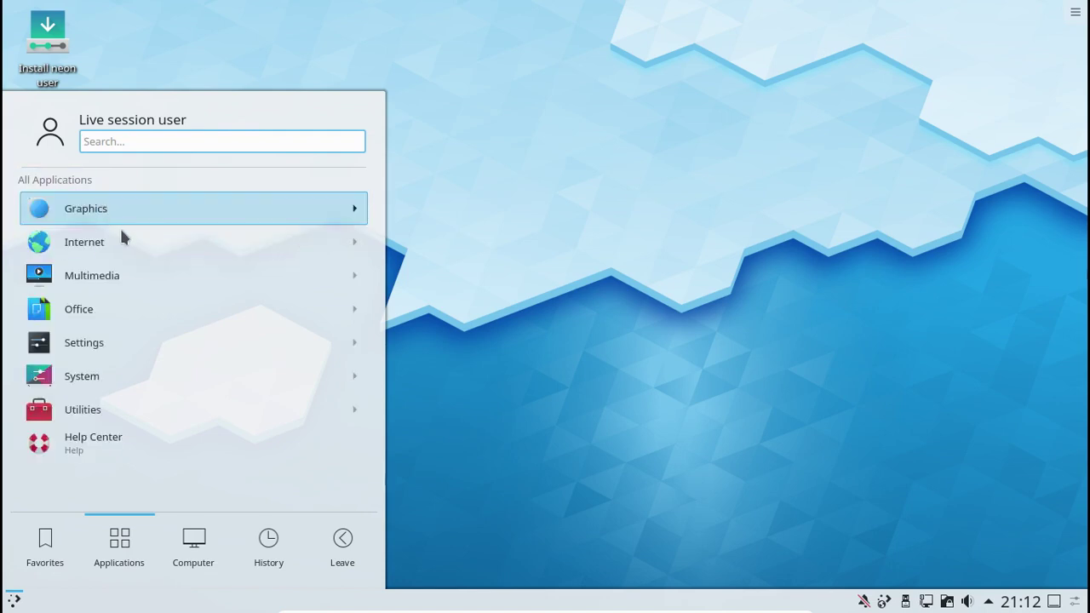
pyautogui.click(139, 253)
pyautogui.click(92, 178)
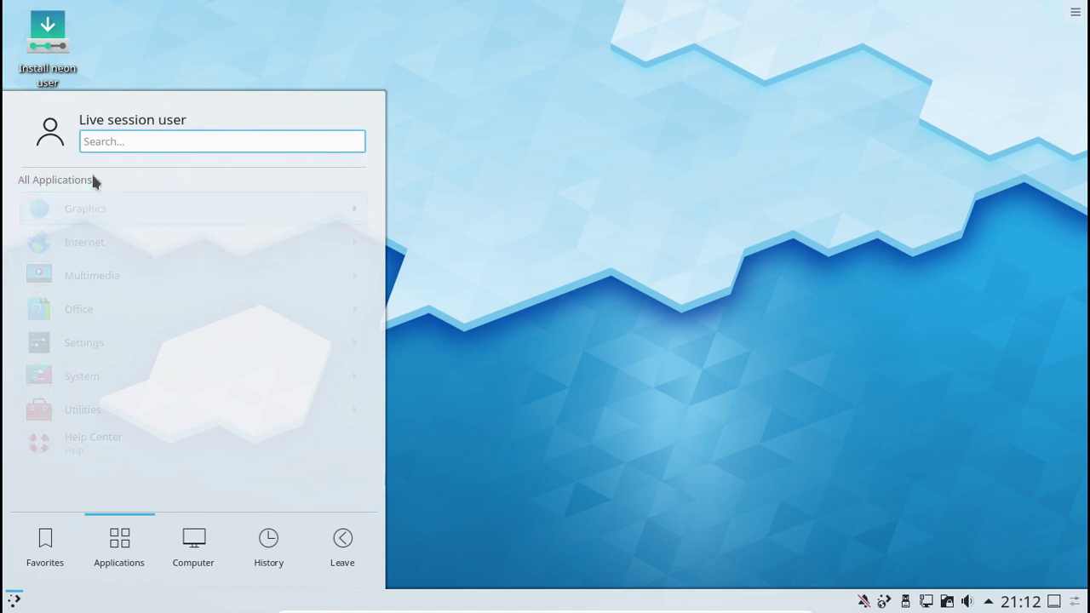
pyautogui.click(125, 275)
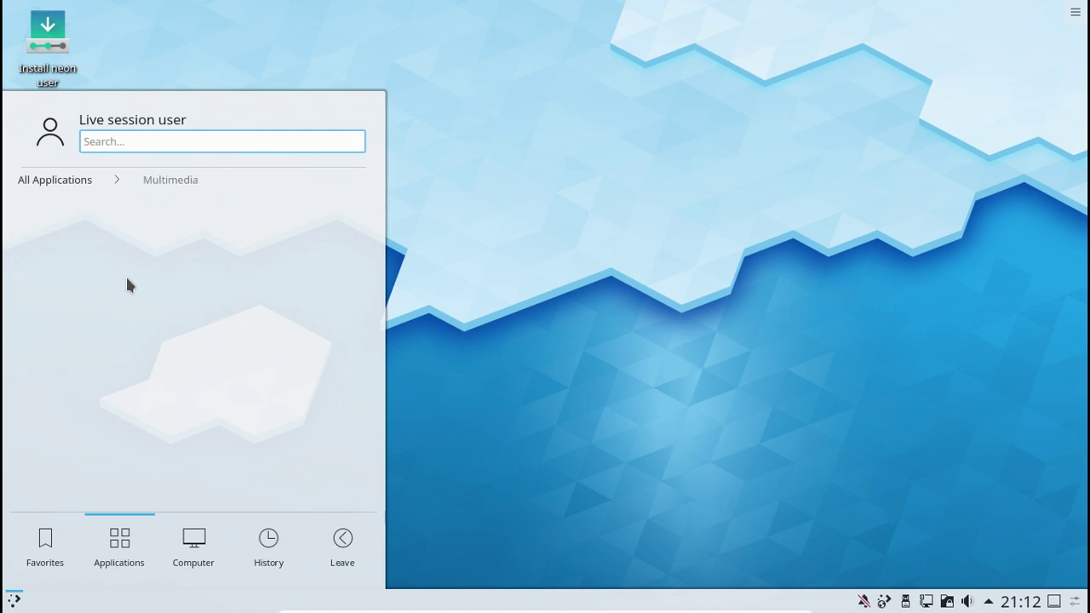
pyautogui.click(73, 179)
# Step: Browse the launcher's Office, Settings, System and Utilities categories, ending back at All Applications
pyautogui.click(136, 316)
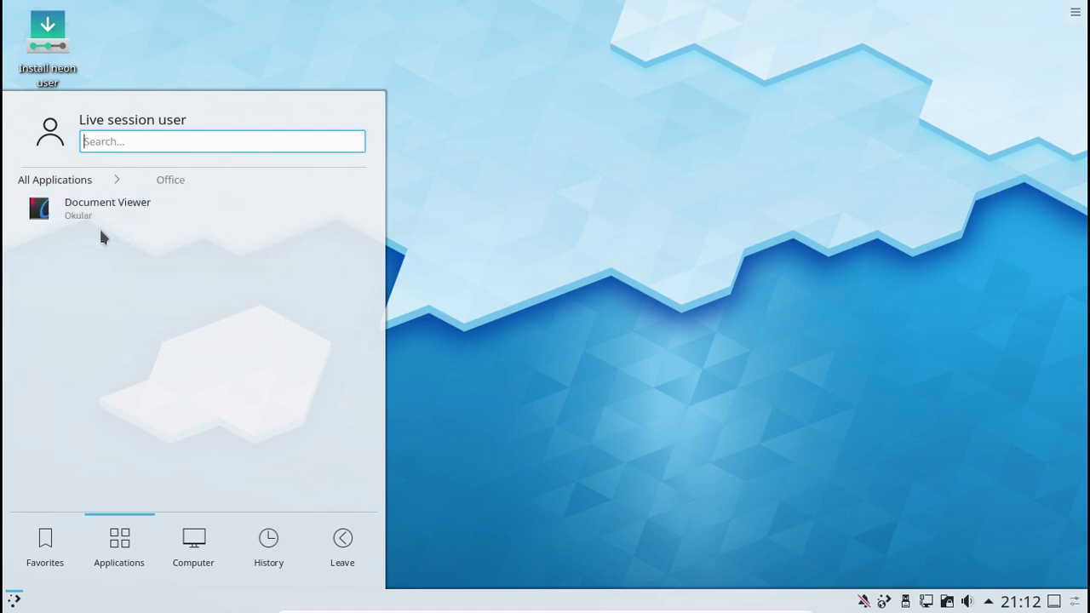
pyautogui.click(72, 178)
pyautogui.click(126, 344)
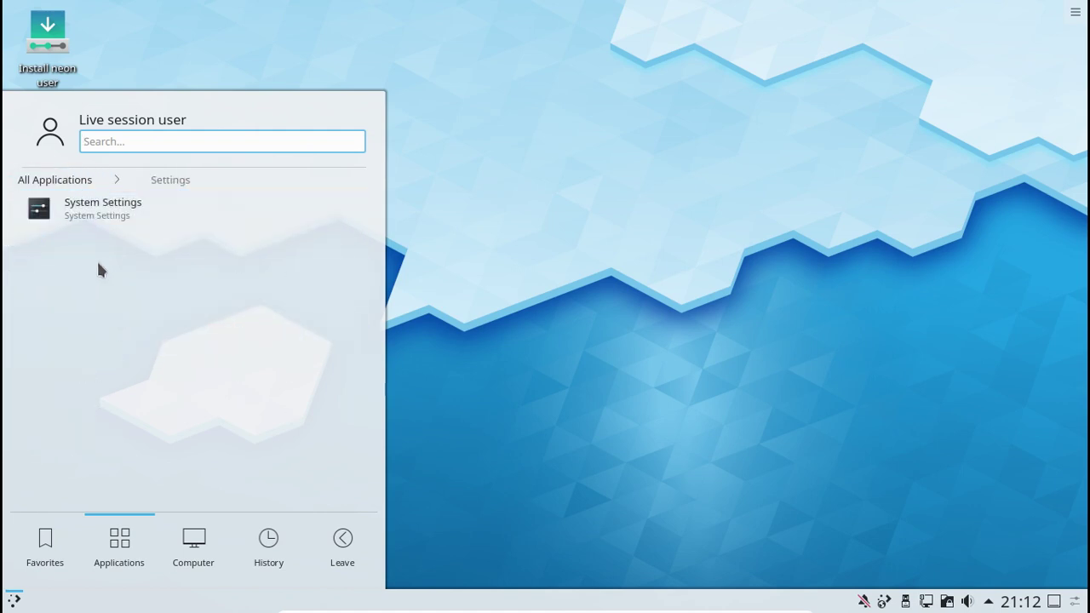
pyautogui.click(68, 178)
pyautogui.click(132, 371)
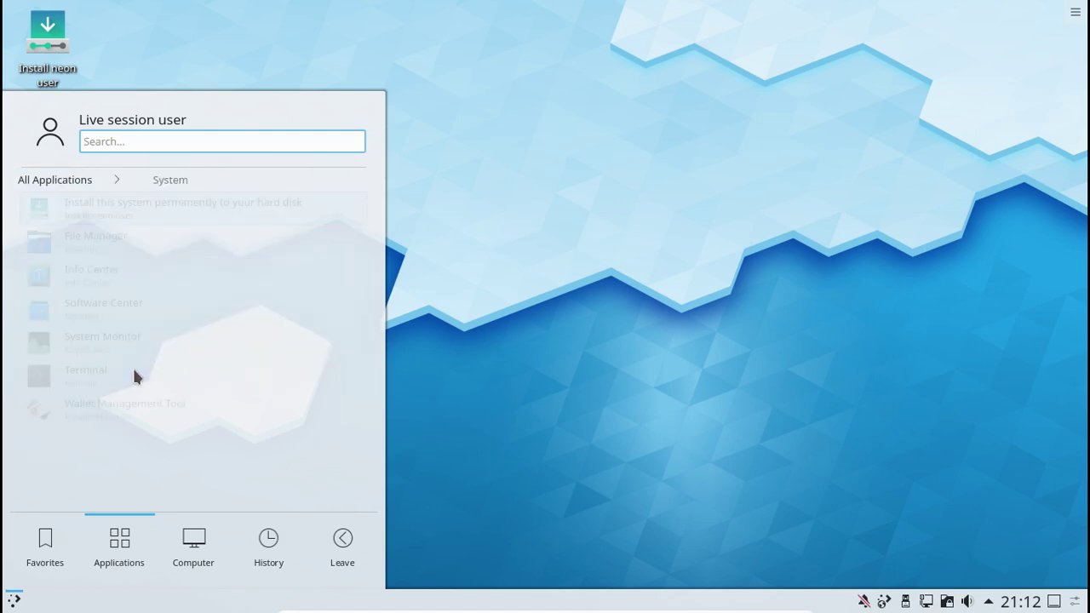
pyautogui.click(74, 183)
pyautogui.click(157, 401)
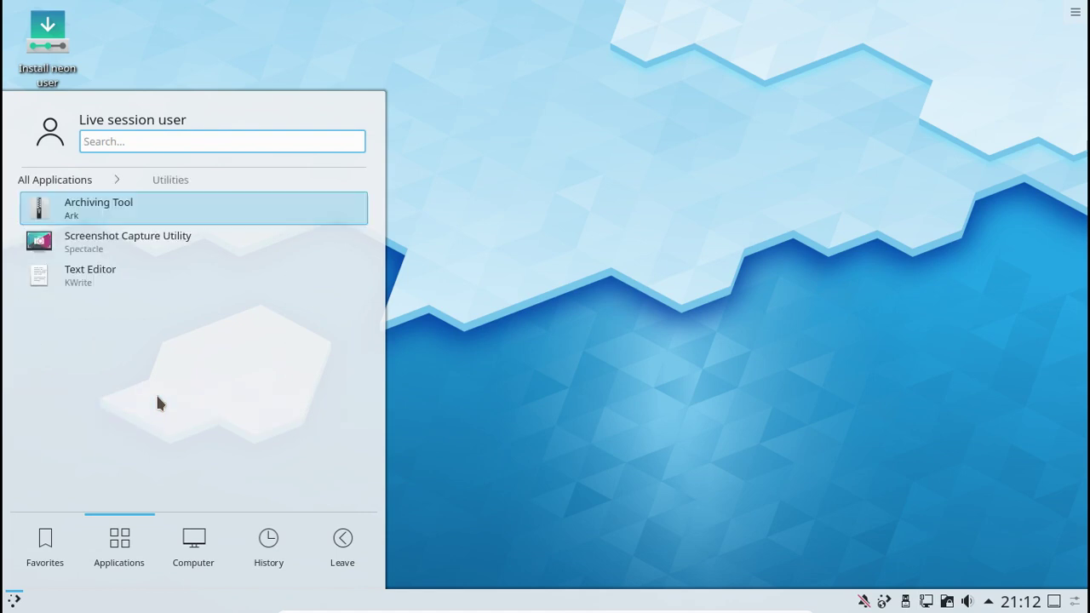
pyautogui.click(73, 182)
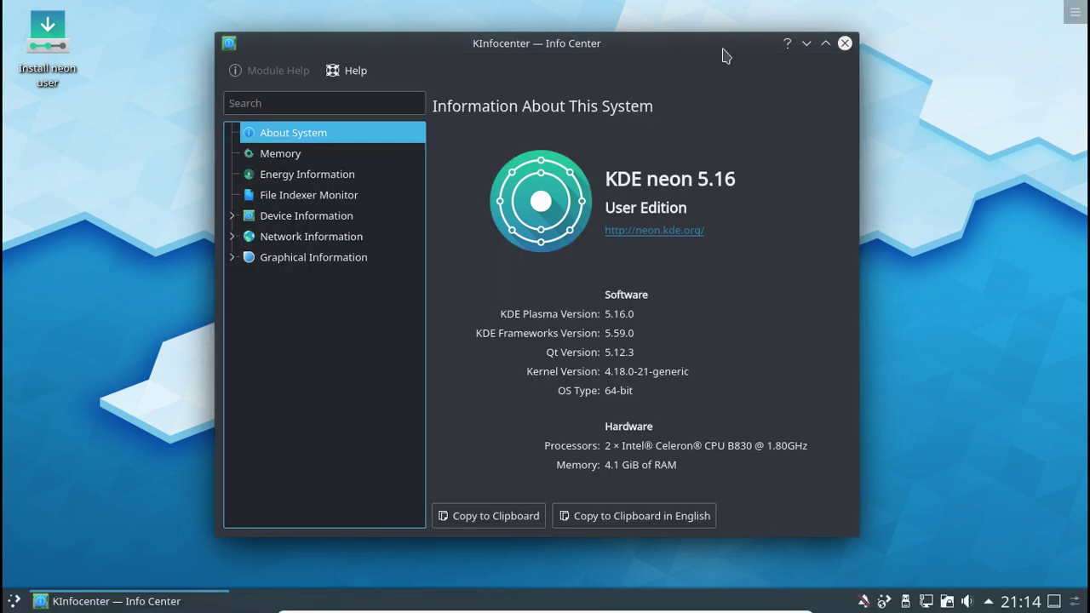
# Step: Move the Info Center window aside to view the Audio Volume, Networks and Device Notifier tray popups, and close Info Center
pyautogui.moveTo(722, 51); pyautogui.dragTo(535, 80)
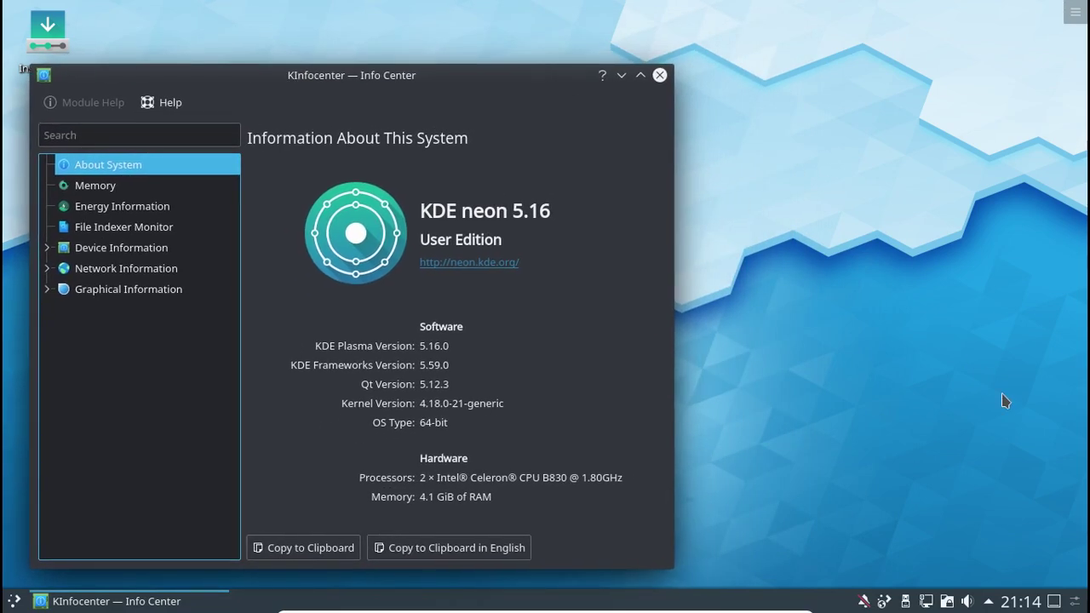
pyautogui.click(1010, 602)
pyautogui.click(987, 602)
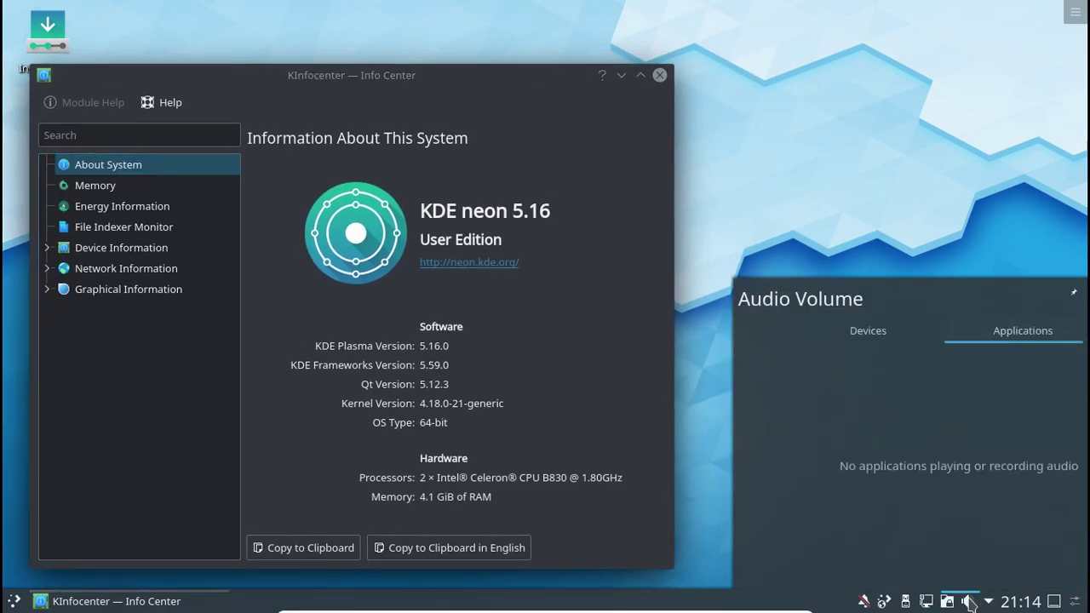
pyautogui.moveTo(947, 603)
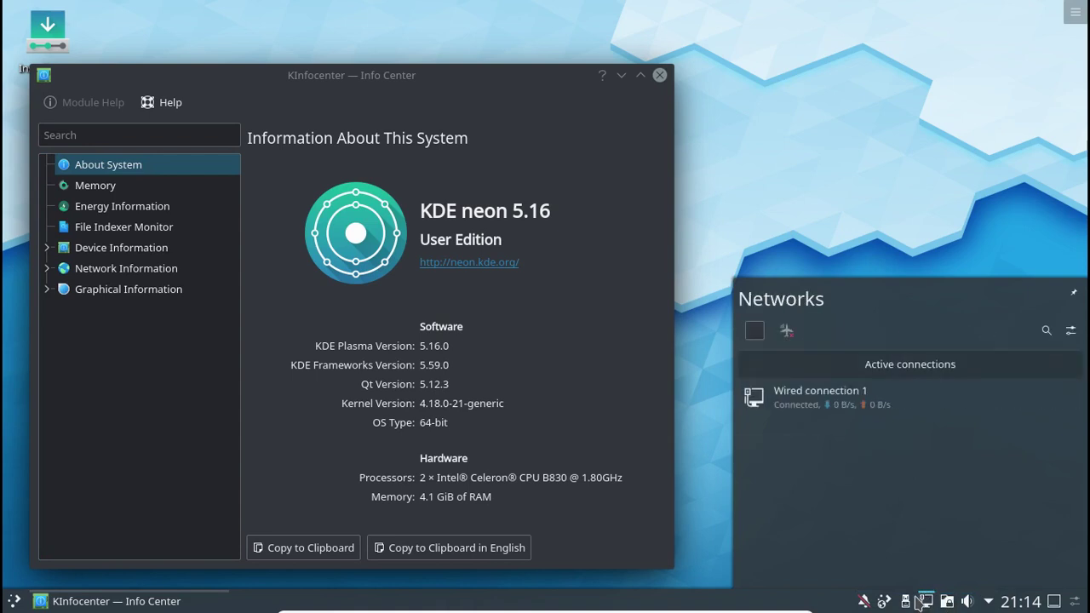
pyautogui.moveTo(905, 601)
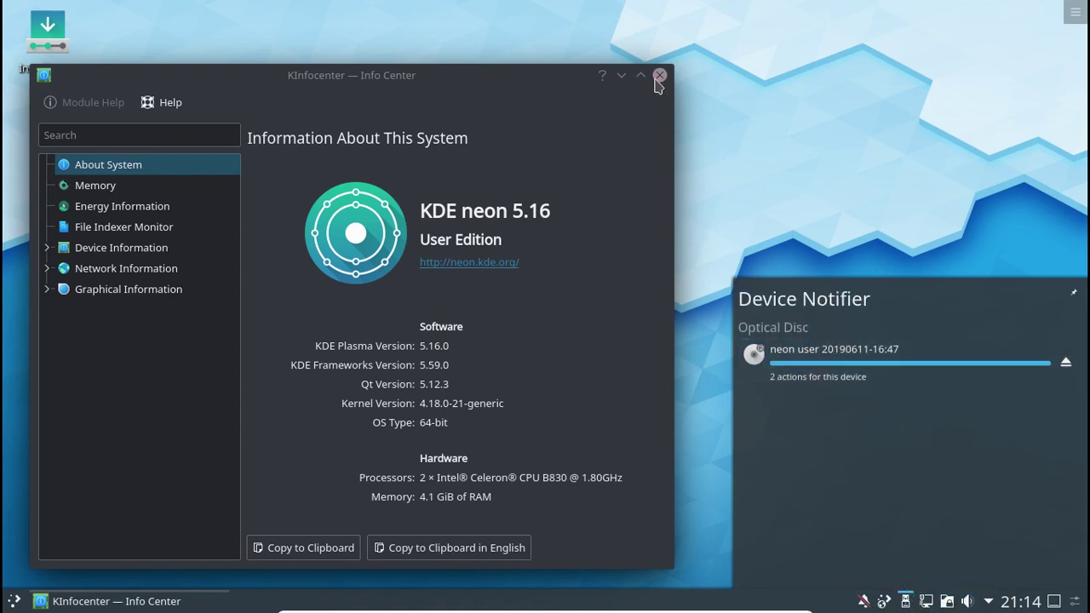
pyautogui.click(659, 75)
# Step: Look through the Computer, History and Leave sections of the dark-themed application launcher
pyautogui.click(13, 600)
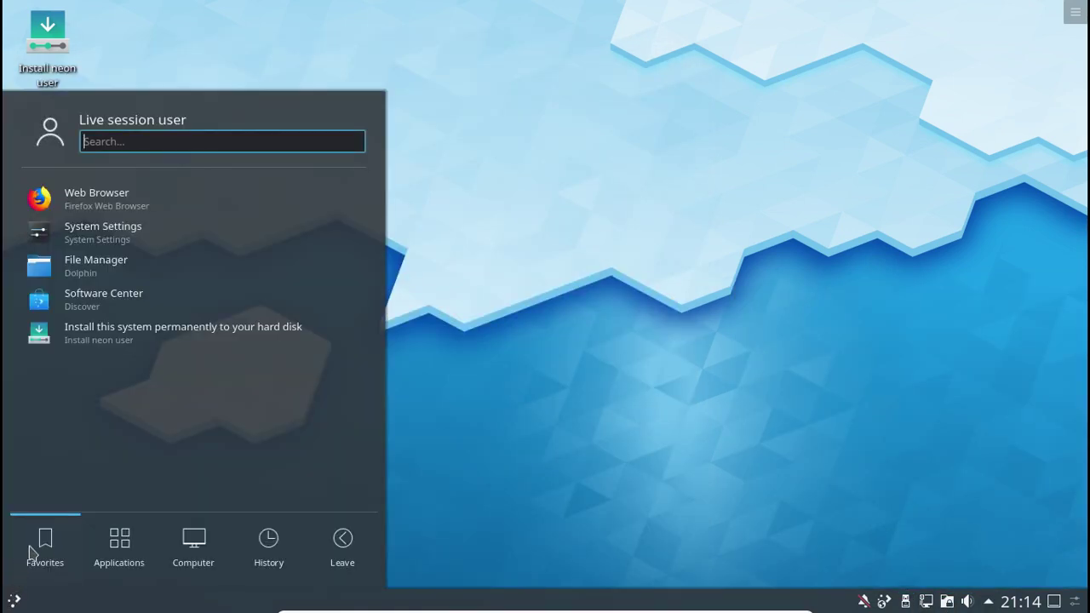
pyautogui.moveTo(194, 552)
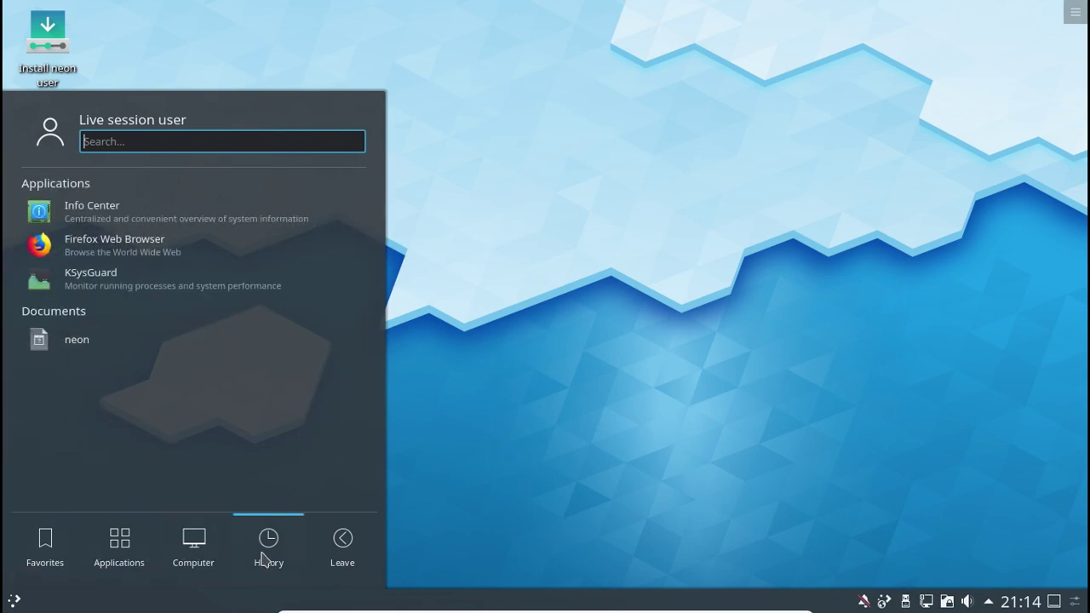
pyautogui.moveTo(340, 542)
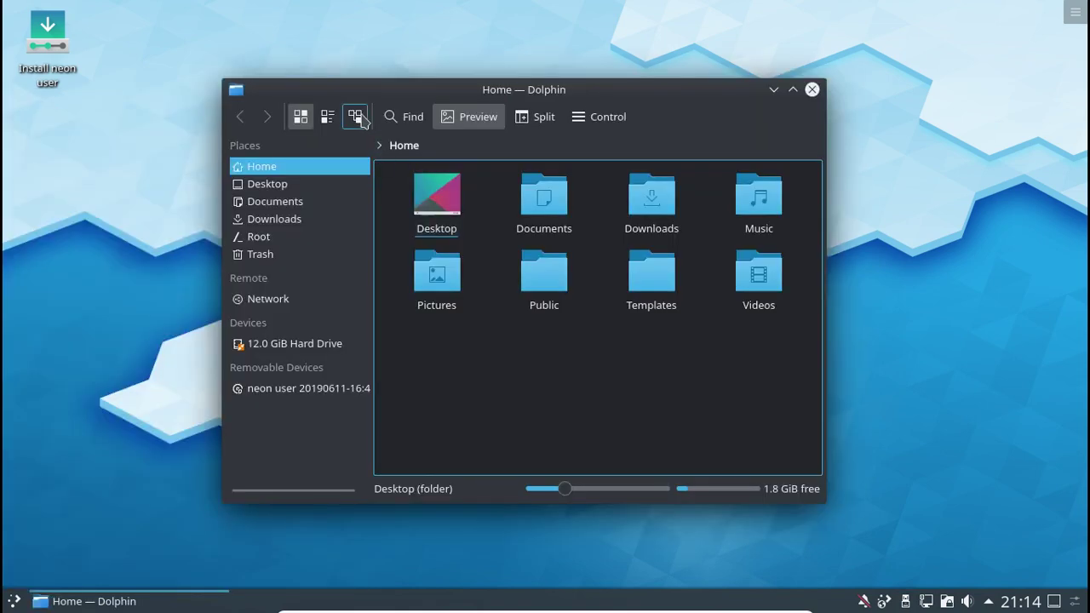
# Step: Try Dolphin's details and compact views of the Home folder, ending in icons view
pyautogui.click(355, 116)
pyautogui.click(327, 116)
pyautogui.click(306, 117)
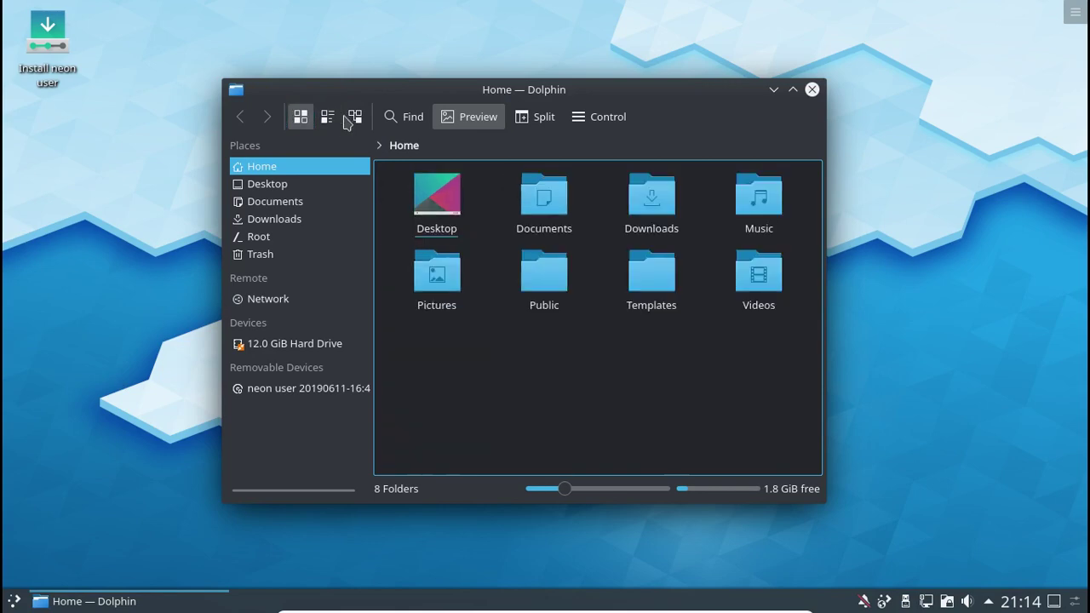
# Step: Look at Dolphin's Find and Control functions and split the Home folder view into two panes
pyautogui.click(393, 117)
pyautogui.click(383, 146)
pyautogui.click(544, 118)
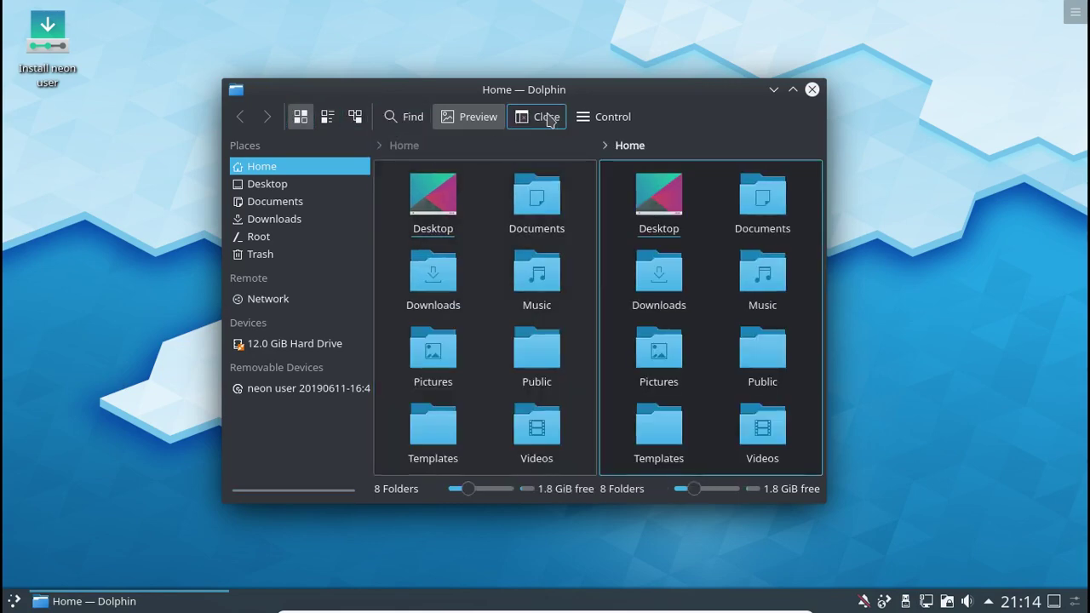
pyautogui.click(605, 121)
pyautogui.click(606, 121)
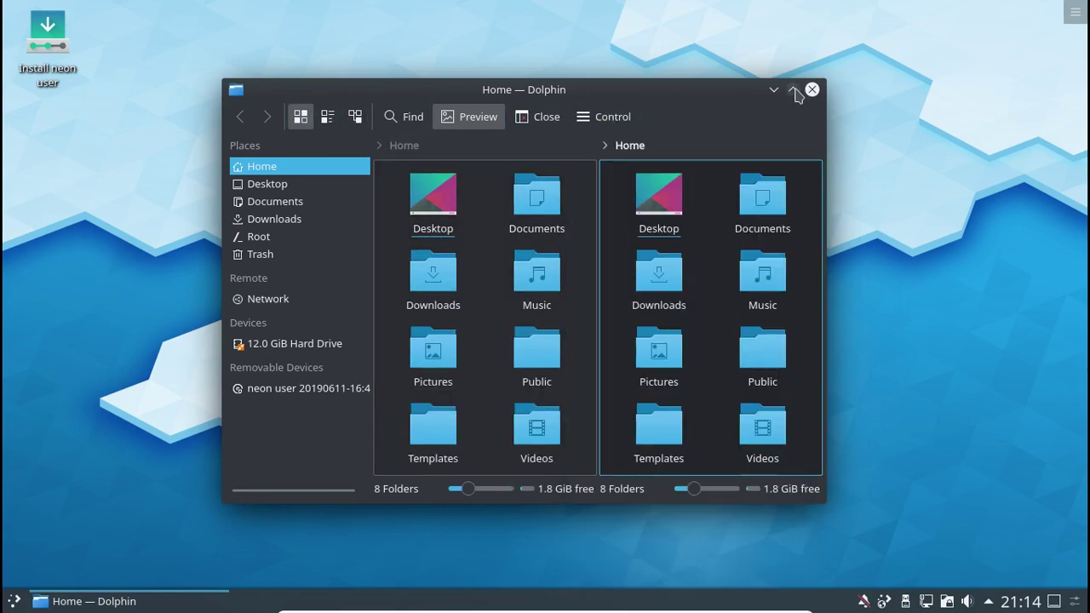
# Step: Maximize the Dolphin window and open the Root folder in the active pane of the split view
pyautogui.click(793, 91)
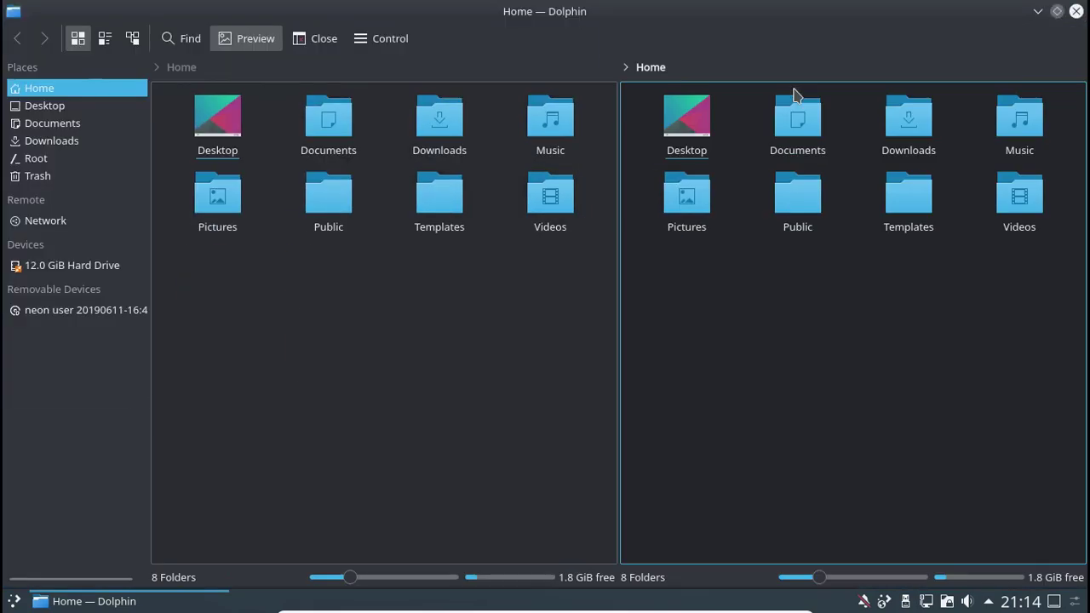
pyautogui.click(71, 159)
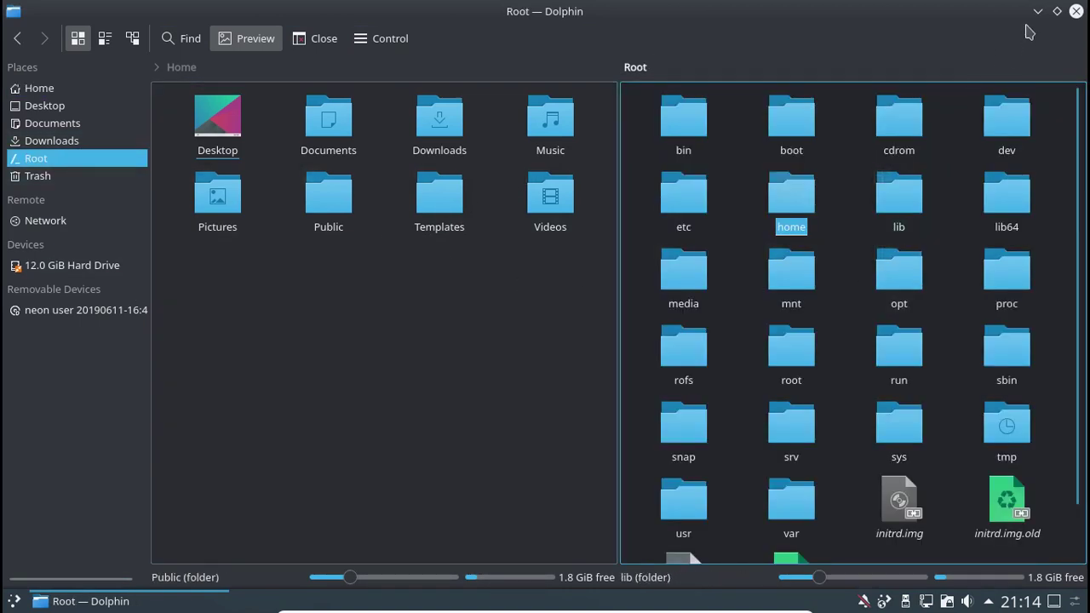
# Step: Restore the Dolphin window and maximize it again, and close it
pyautogui.doubleClick(775, 11)
pyautogui.moveTo(657, 89); pyautogui.dragTo(168, 7)
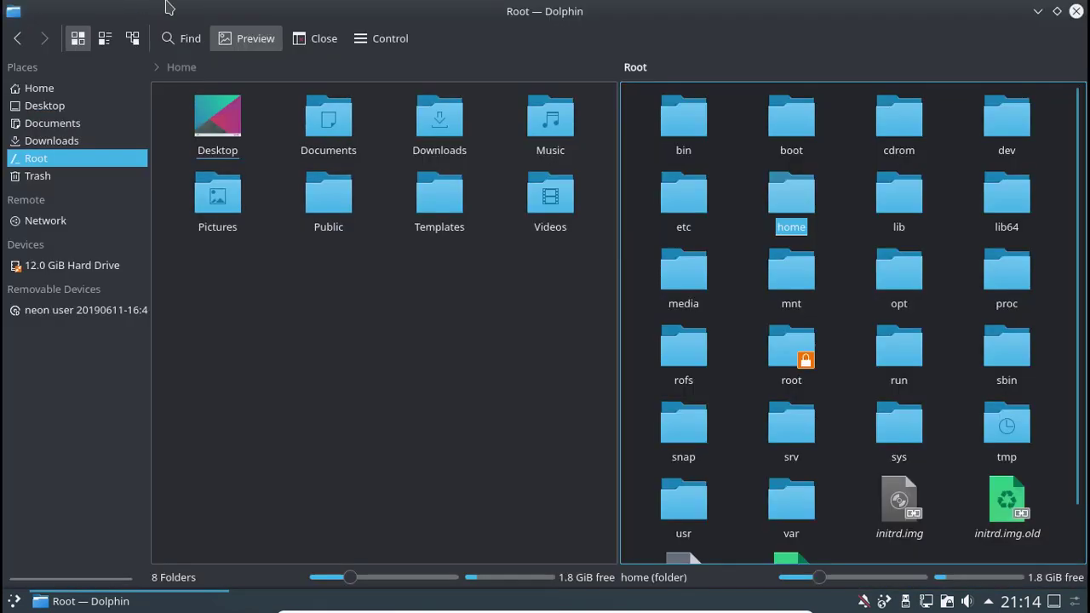
pyautogui.click(1075, 12)
# Step: Look through the desktop's context options, including the Icons and Add Panel choices
pyautogui.rightClick(309, 73)
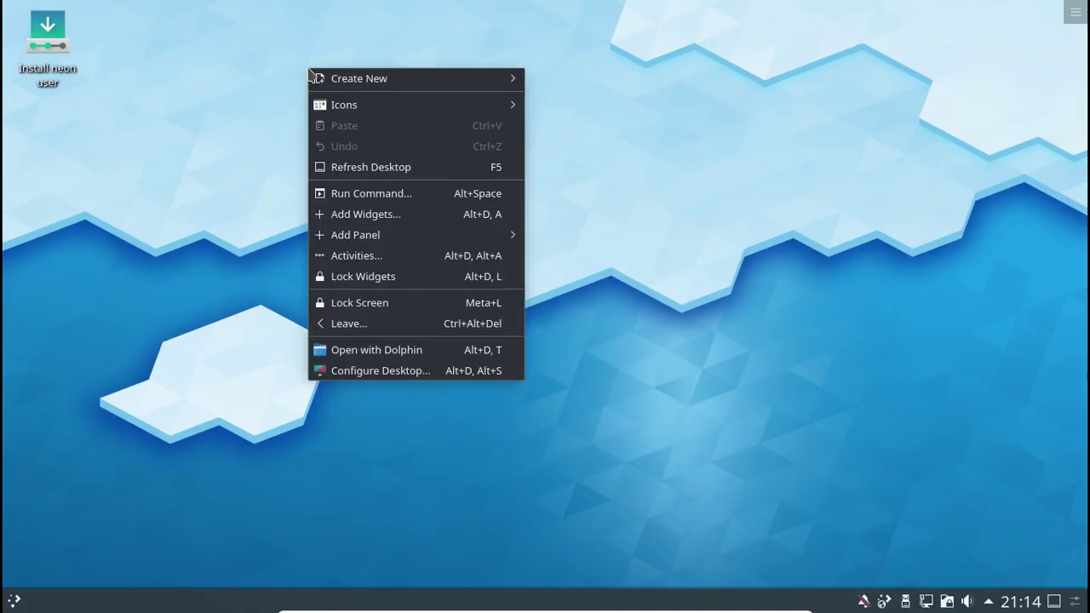
pyautogui.moveTo(485, 104)
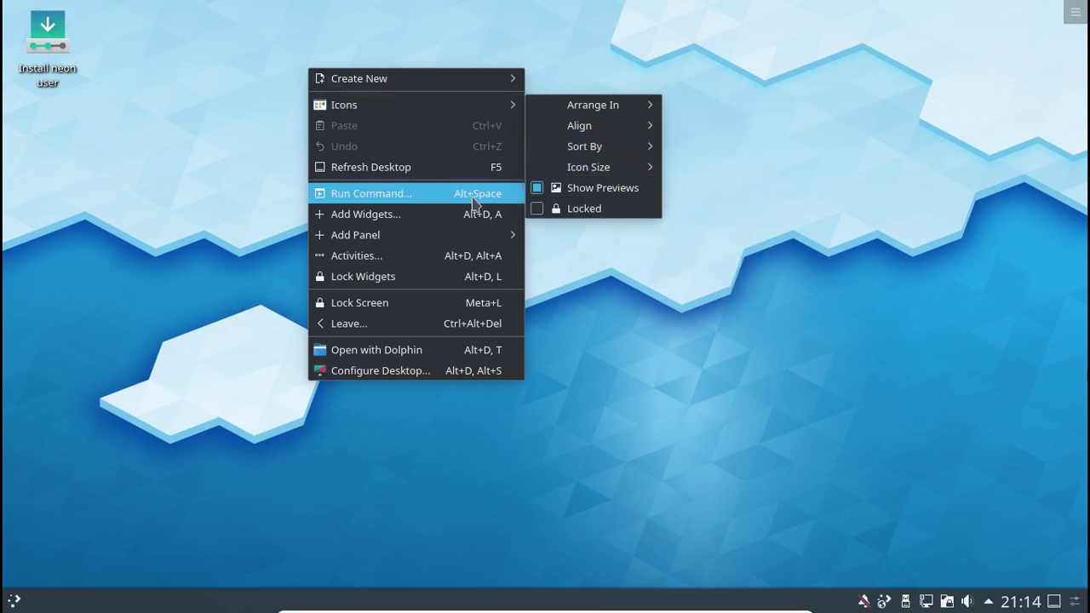
pyautogui.moveTo(492, 241)
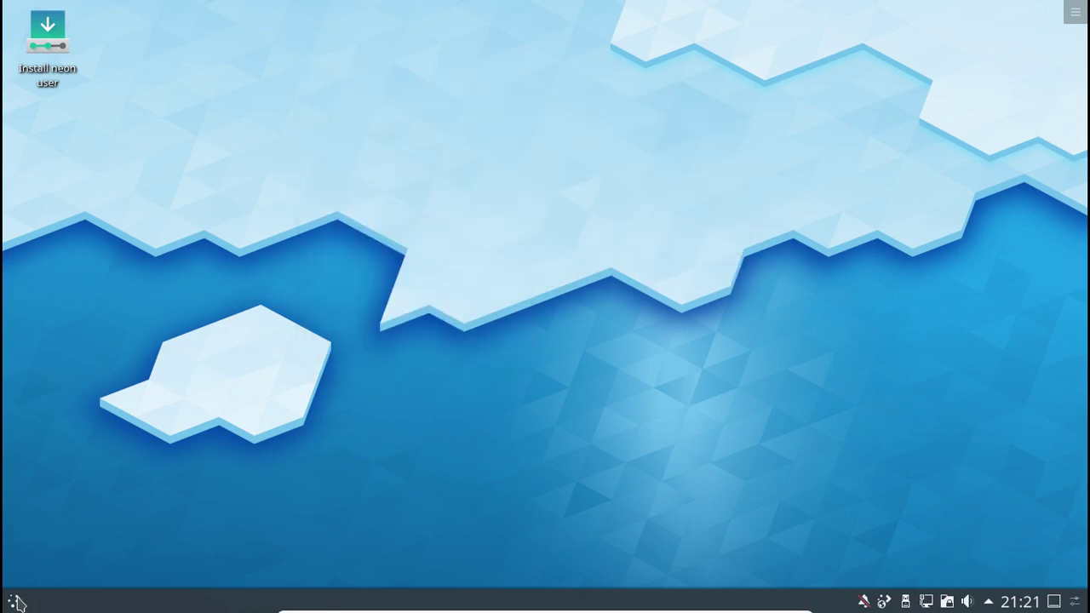
# Step: Open the application launcher and try its search with "s" and "aw", clearing each query
pyautogui.click(17, 601)
pyautogui.write('s')
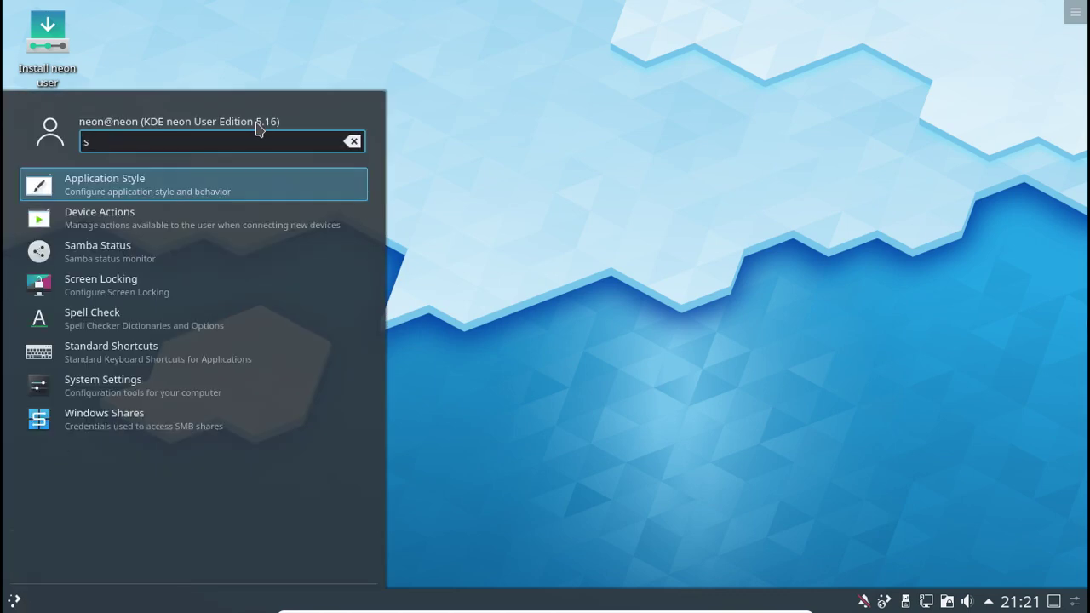
pyautogui.press('BackSpace')
pyautogui.write('aw')
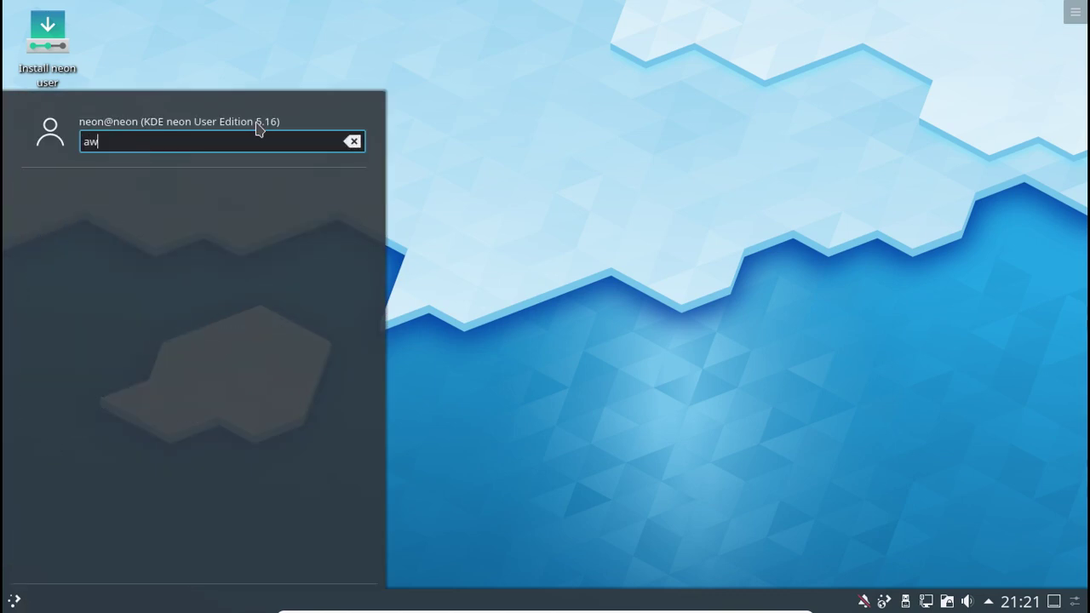
pyautogui.press('BackSpace')
pyautogui.press('BackSpace')
# Step: Search the application launcher for "fi", clear the query and close the launcher
pyautogui.write('fire')
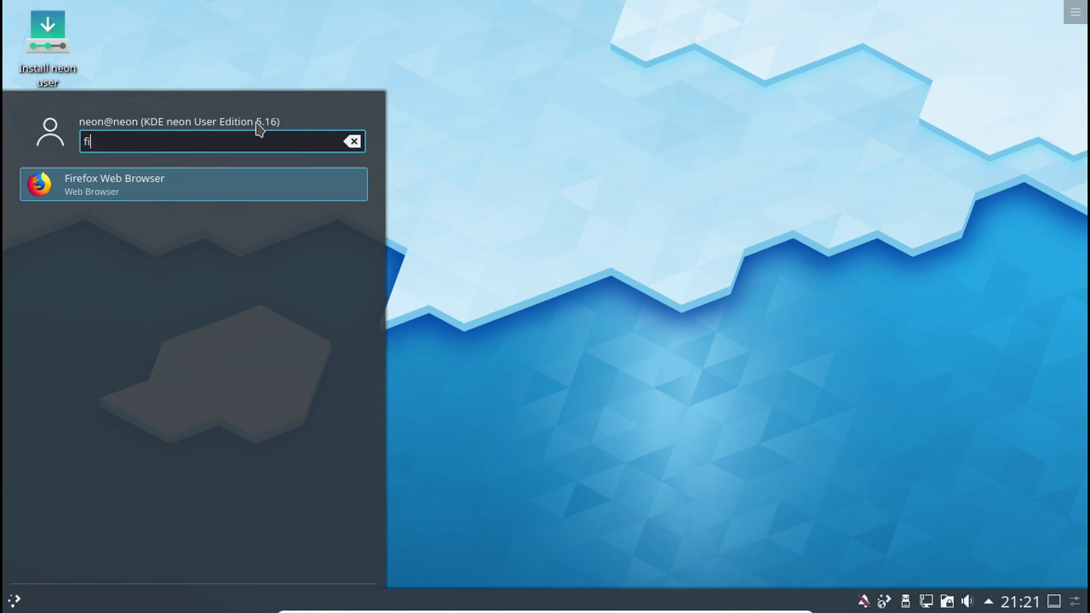
pyautogui.press('BackSpace')
pyautogui.press('BackSpace')
pyautogui.write('f')
pyautogui.press('BackSpace')
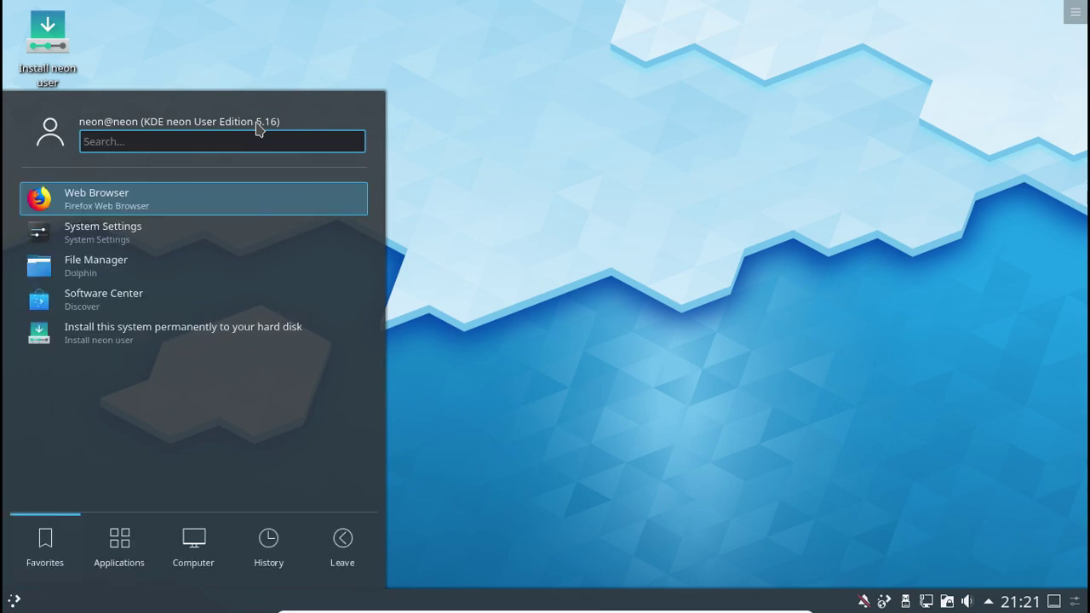
pyautogui.press('Escape')
# Step: Lock the screen to view the lock screen, and unlock the live session with the password field left empty
pyautogui.rightClick(438, 101)
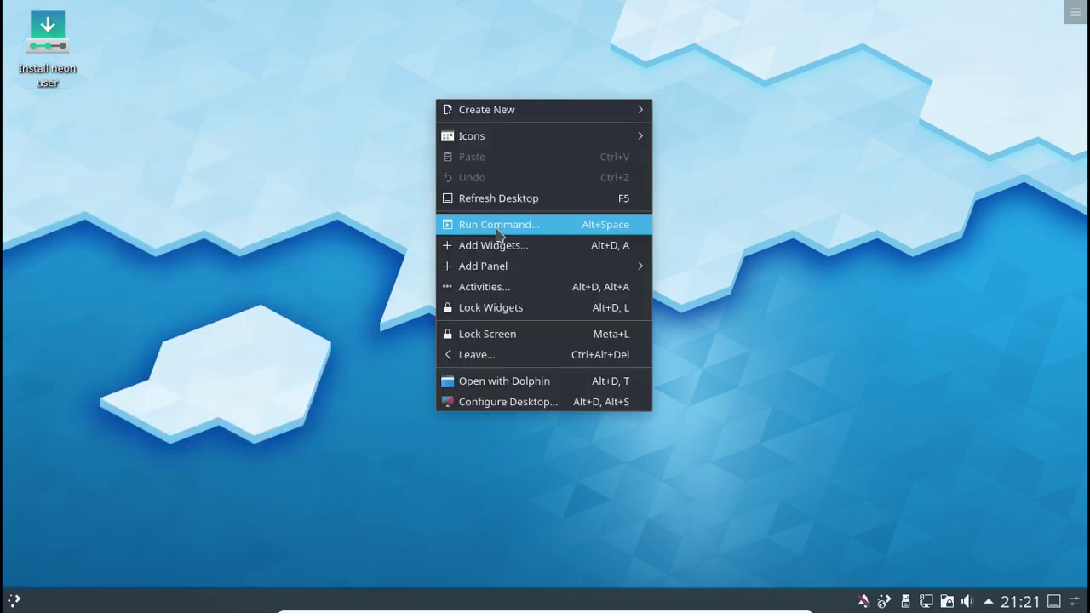
pyautogui.click(499, 334)
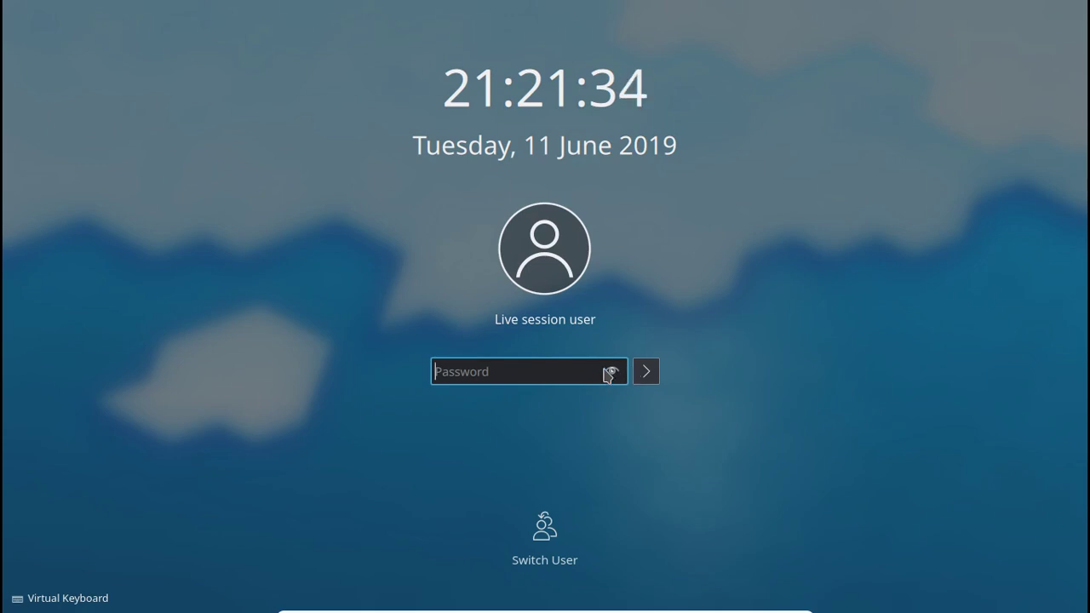
pyautogui.click(646, 371)
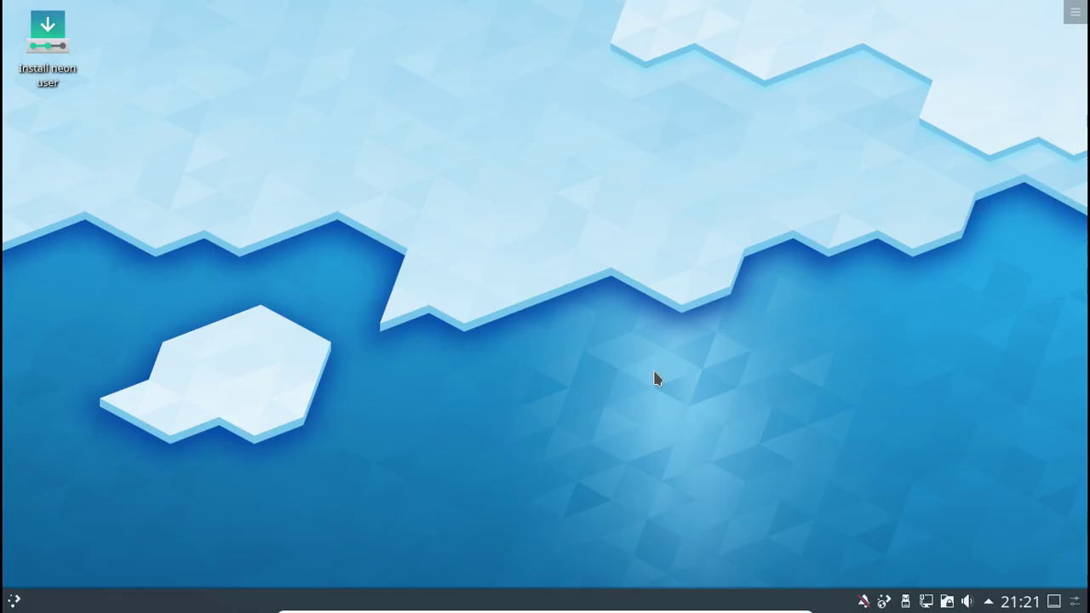
# Step: Reopen the application launcher, look through its sections as far as Leave, and return to the desktop
pyautogui.click(15, 602)
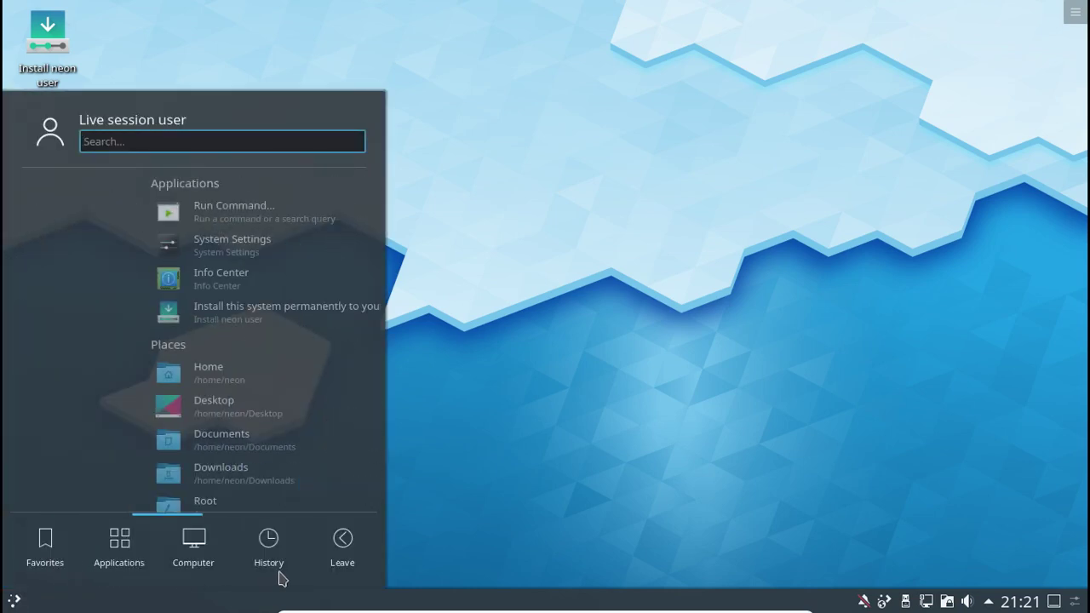
pyautogui.moveTo(341, 541)
pyautogui.click(321, 418)
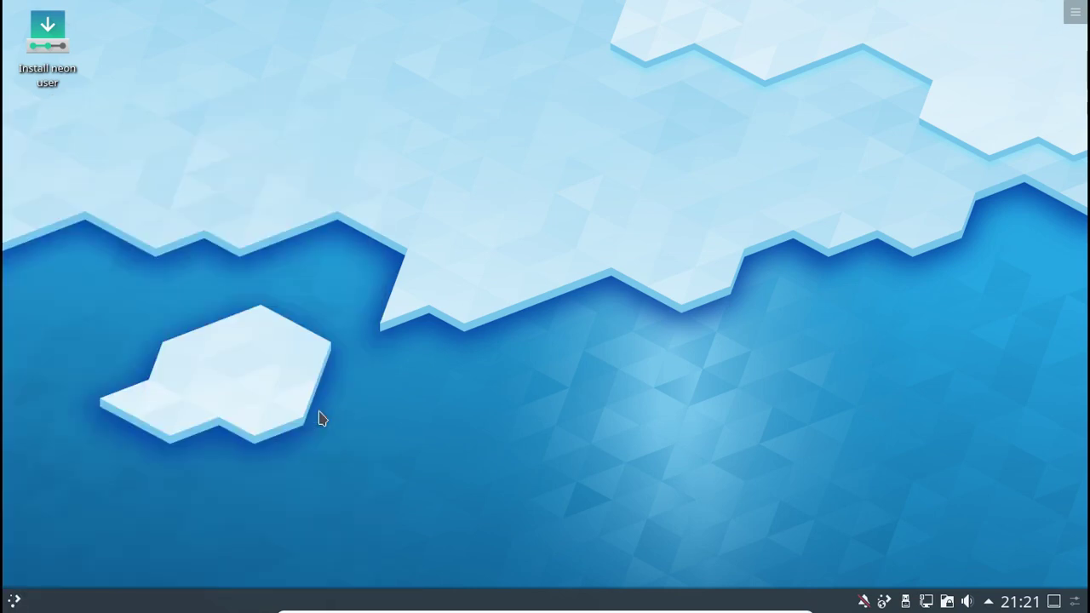